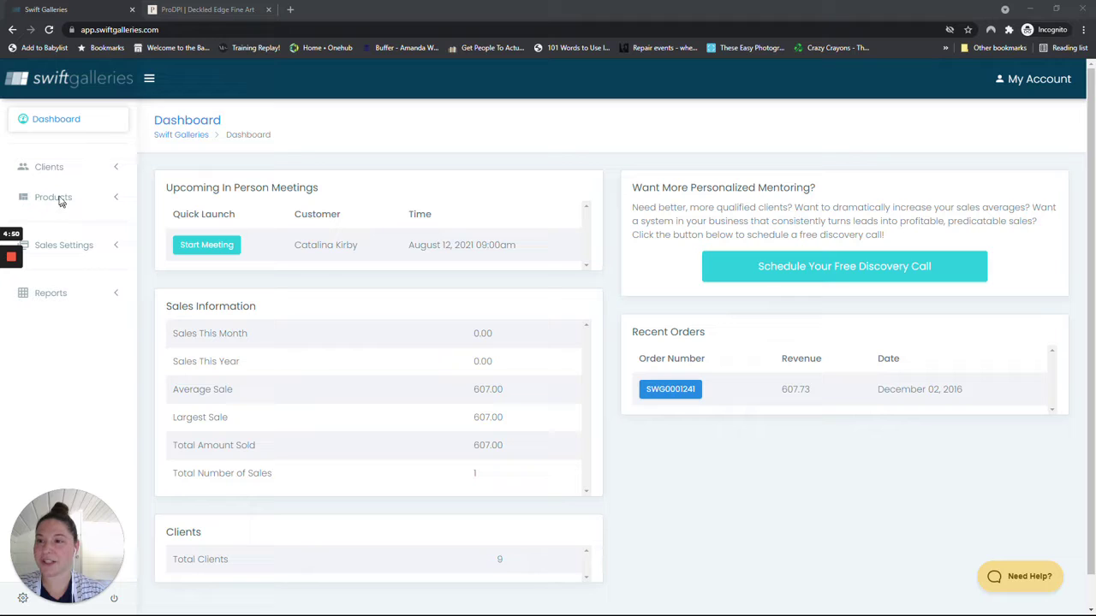
- Start creating a new product manually from the product management page
click(60, 196)
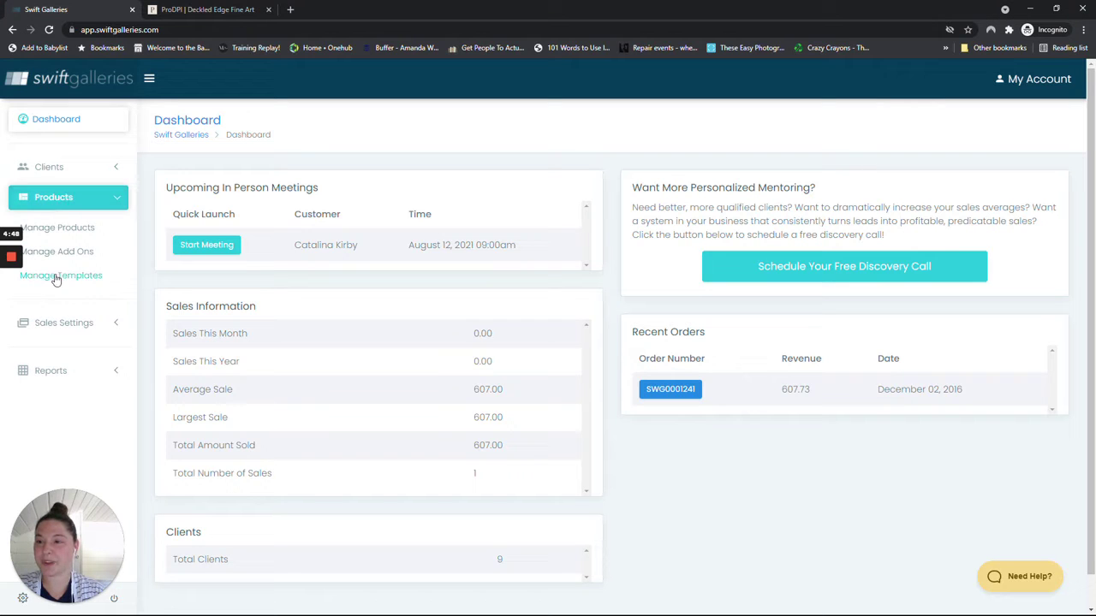
click(79, 229)
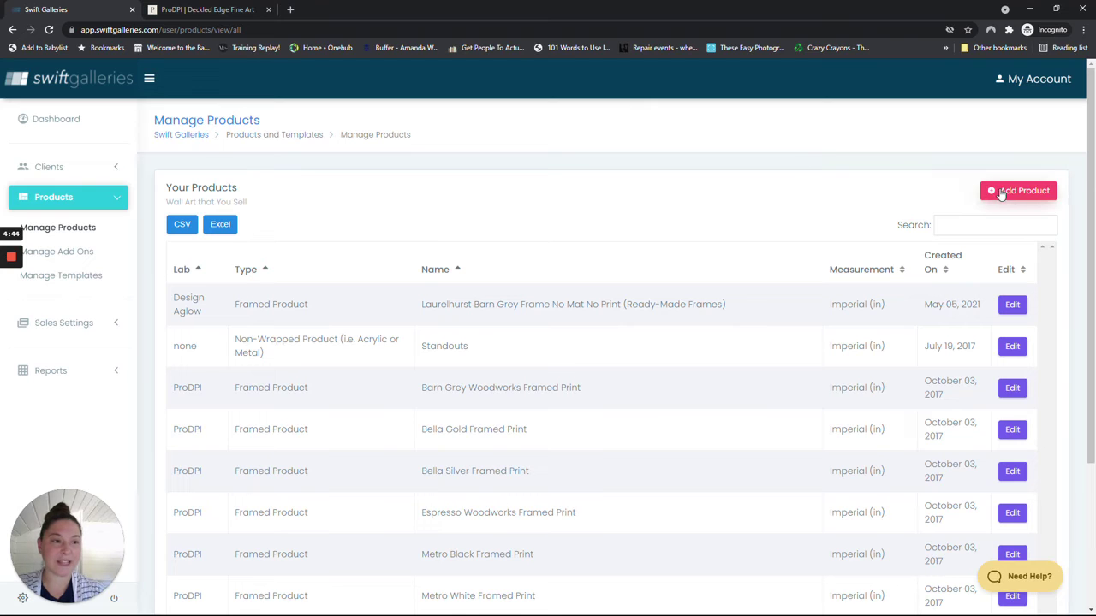
click(1002, 190)
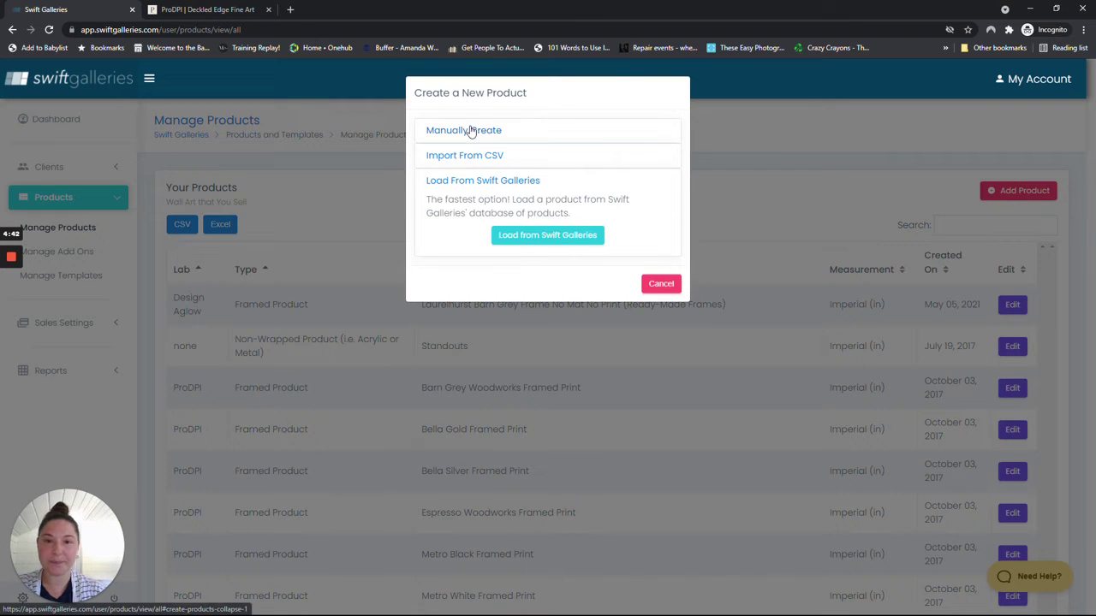
click(470, 130)
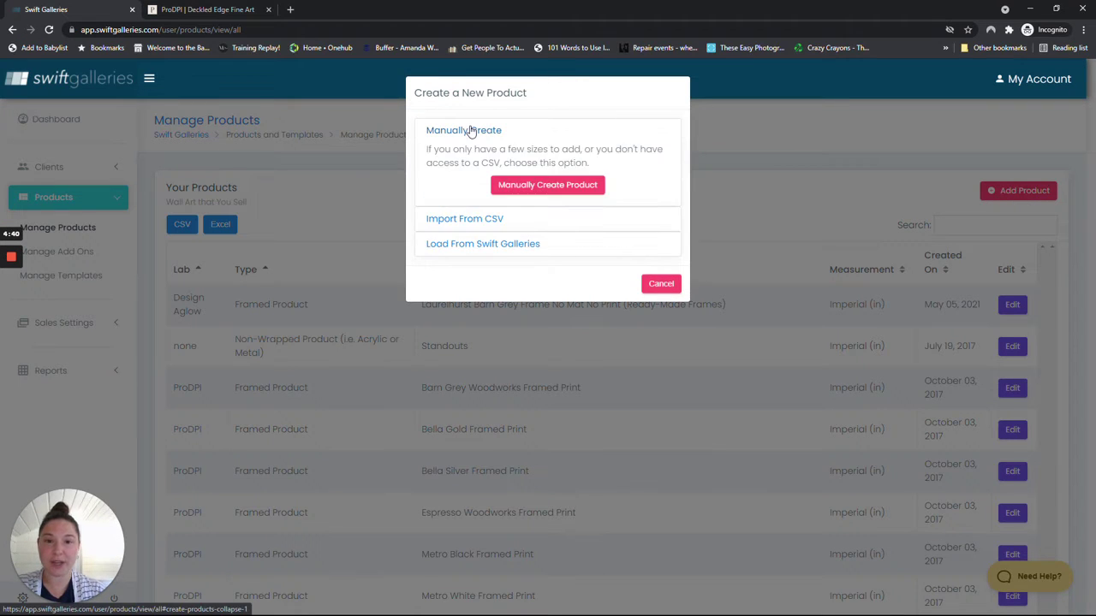
click(539, 194)
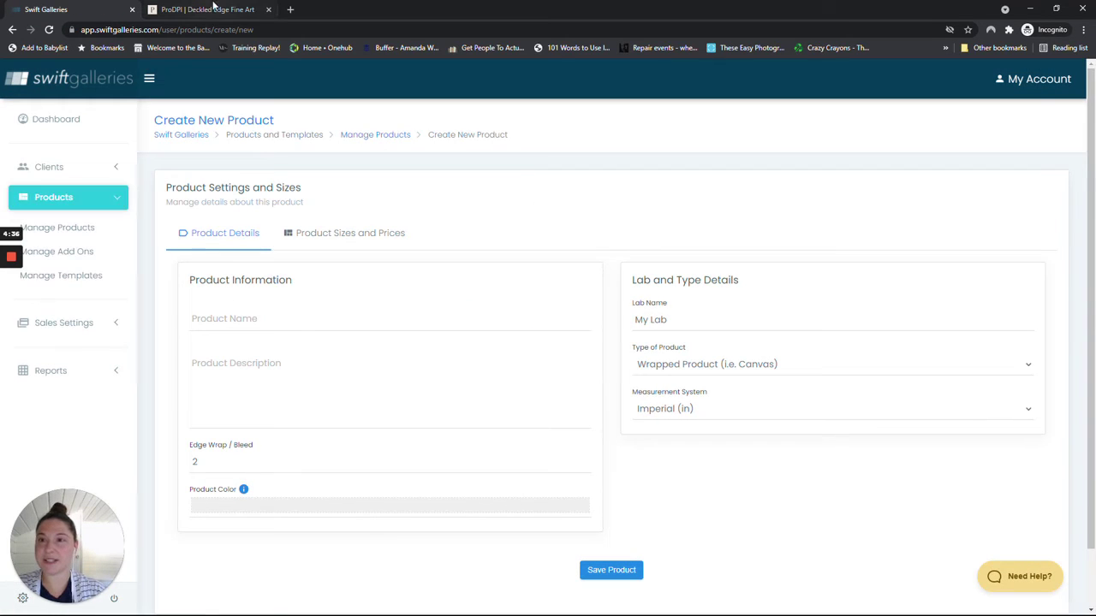
- Name the new product "Deckled Edge Fine Art Print" after checking the ProDPI product page
click(213, 9)
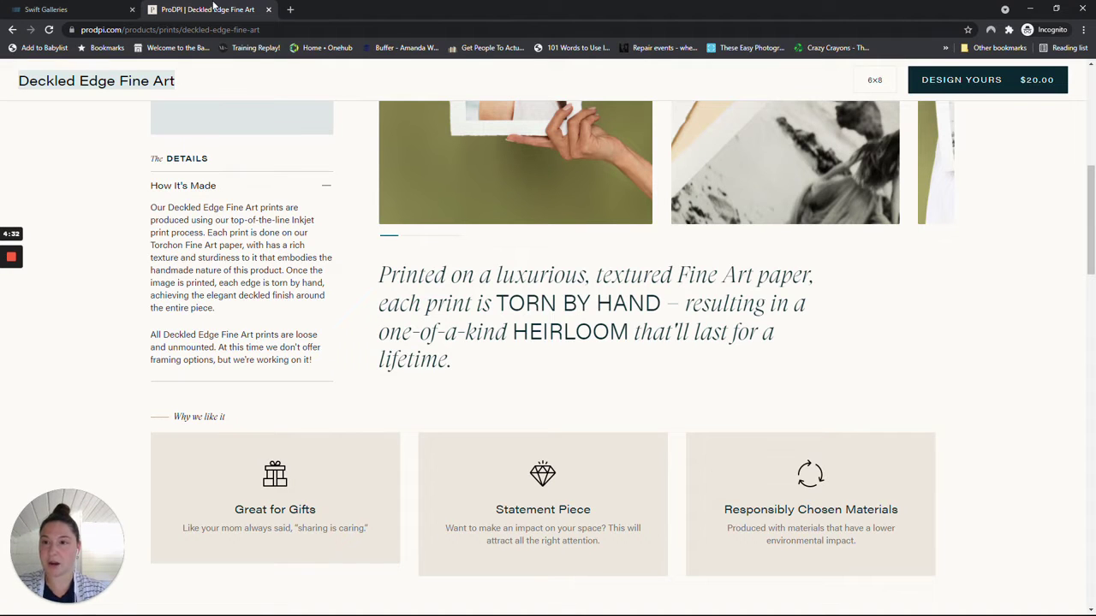
click(85, 8)
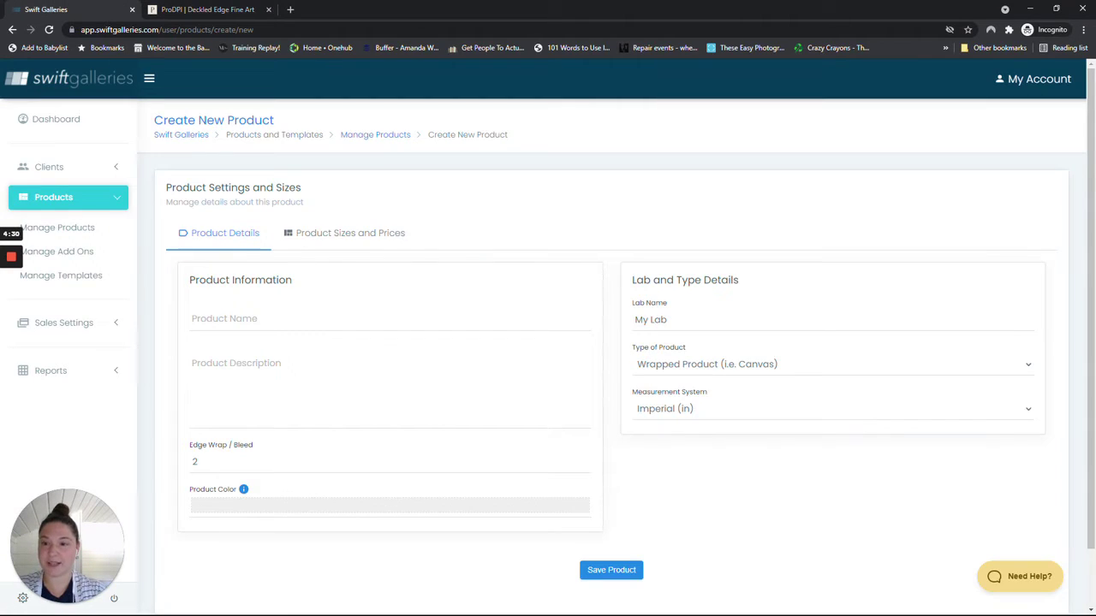
click(256, 319)
text(Deckled Edge Fine Art)
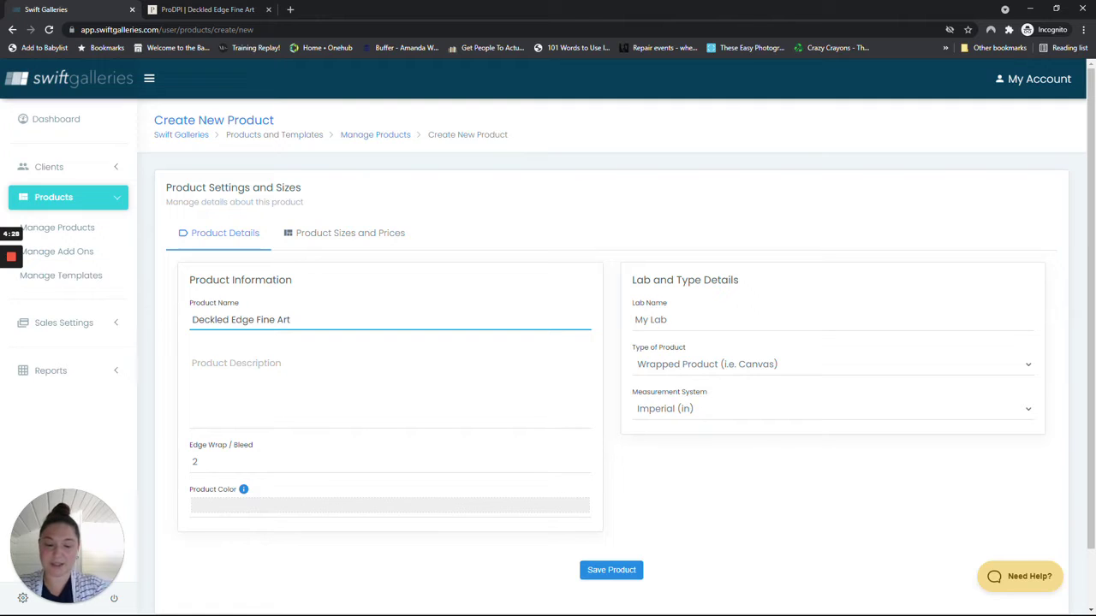
text(Print)
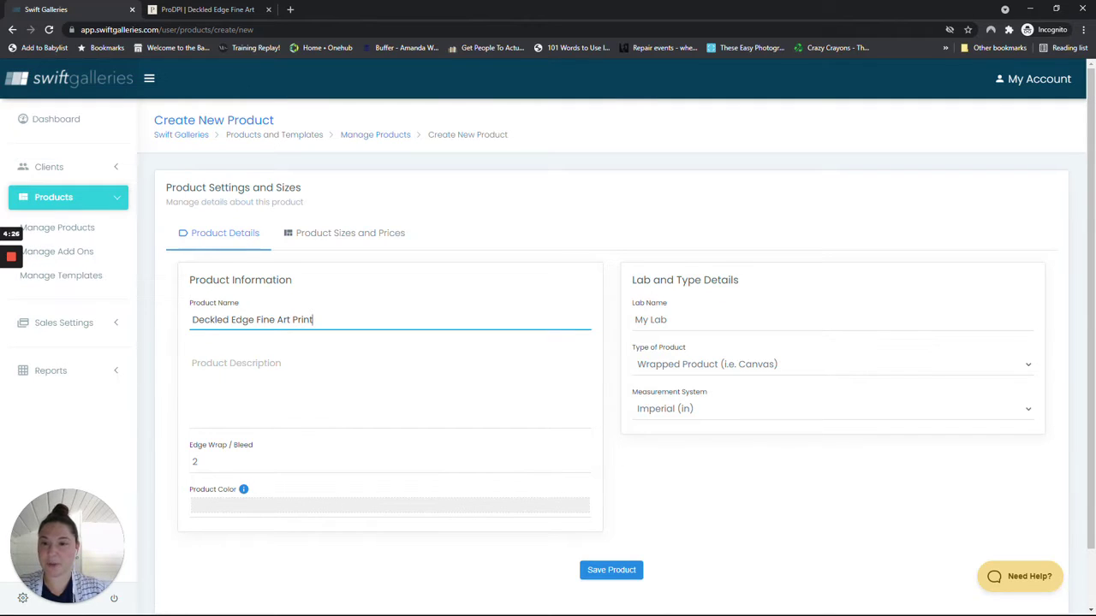
- Enter "Deckled Edge Fine Art Print on Torchon paper" as the product description
key(Tab)
text(Deckled Edge Fine Art)
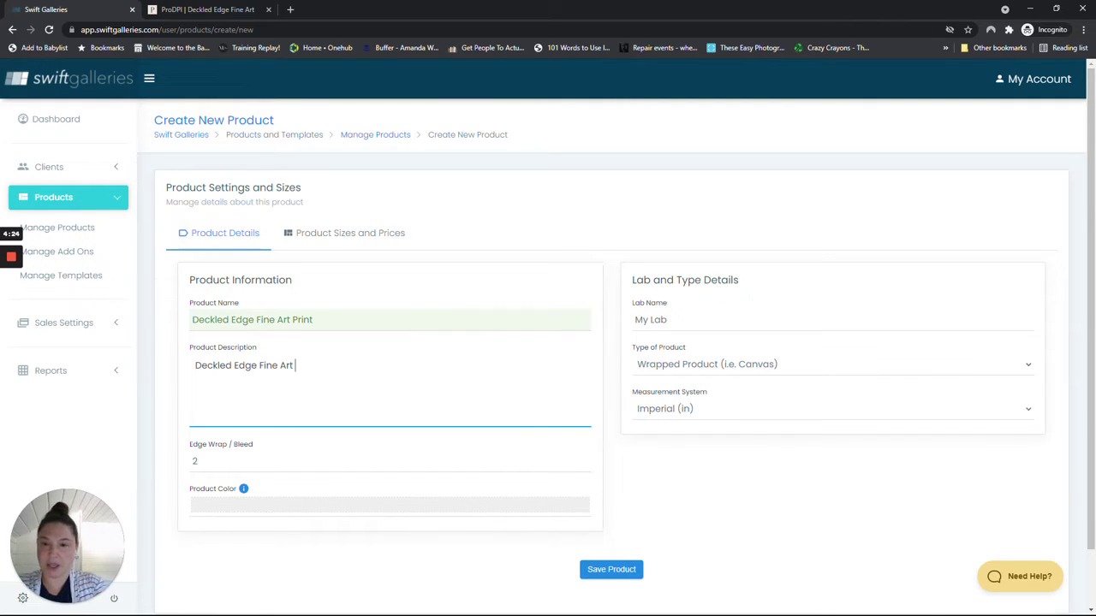
text(Print on Tor)
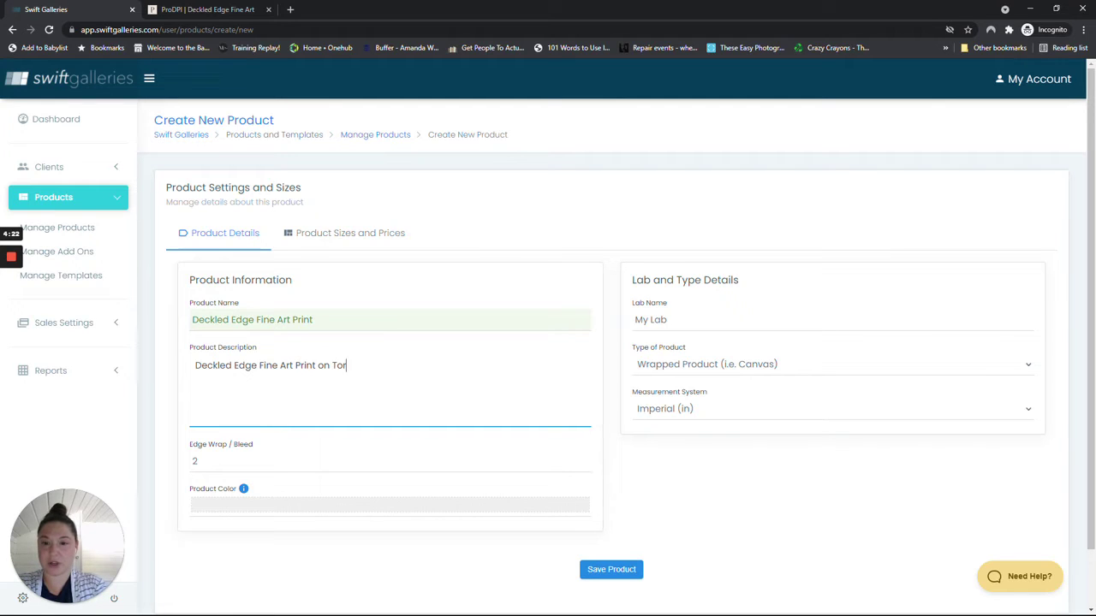
text(chon paper)
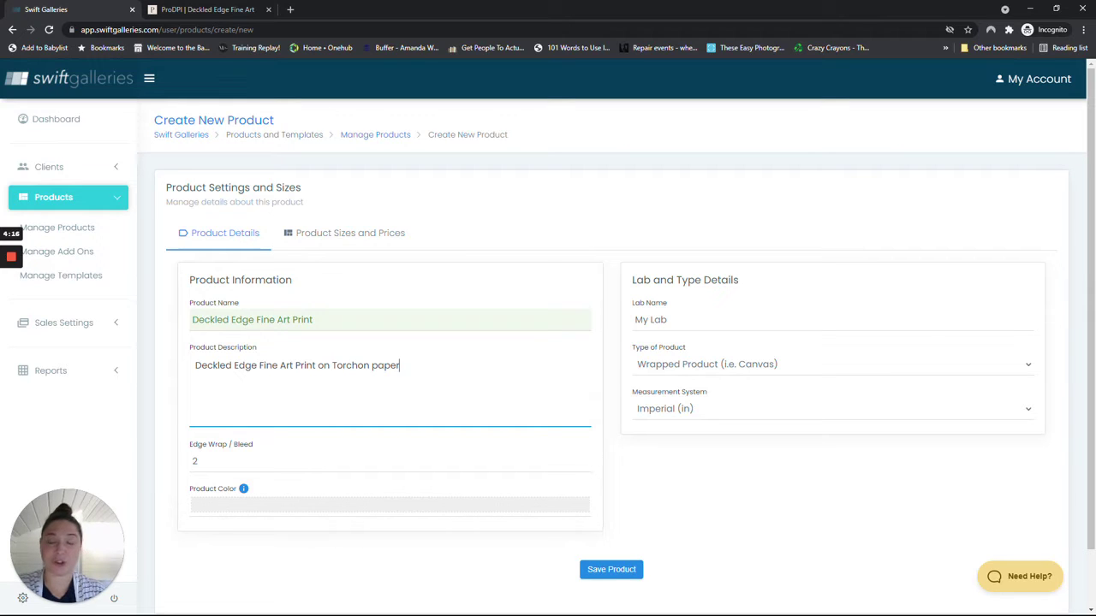
- Replace the lab name with ProDPI
click(650, 319)
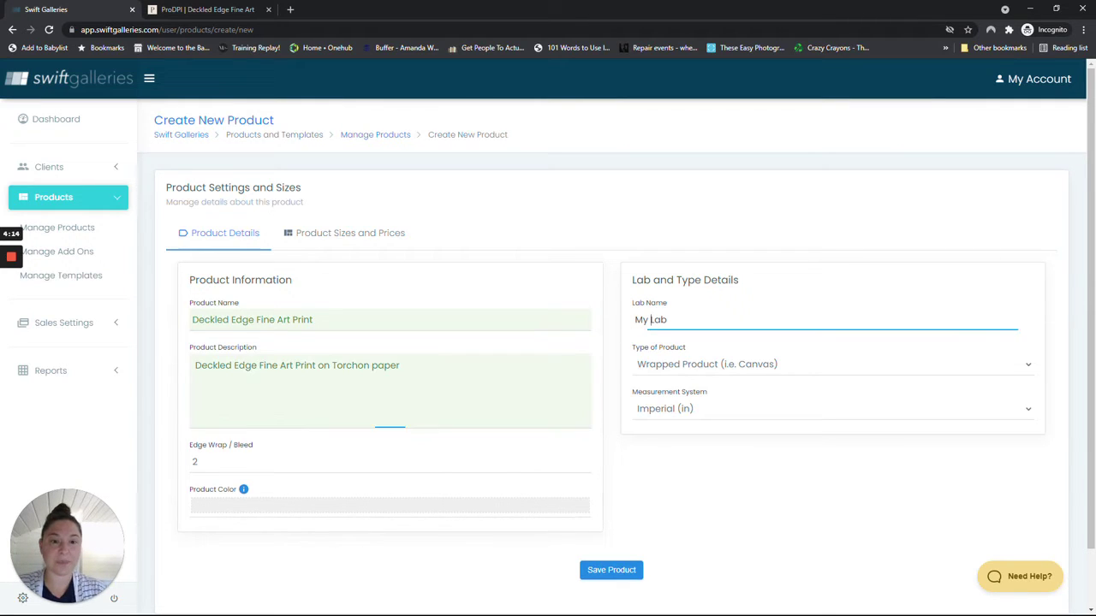
drag(669, 319, 622, 333)
text(ProDPI)
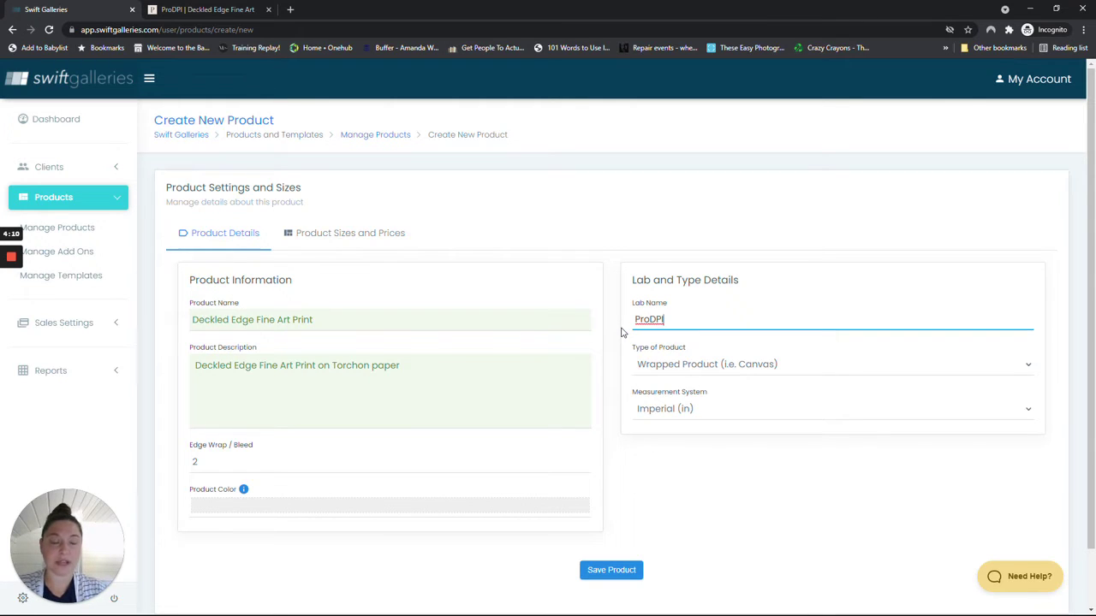
- Try the Circle Product and Framed Product types and look over the frame and mat details
click(706, 370)
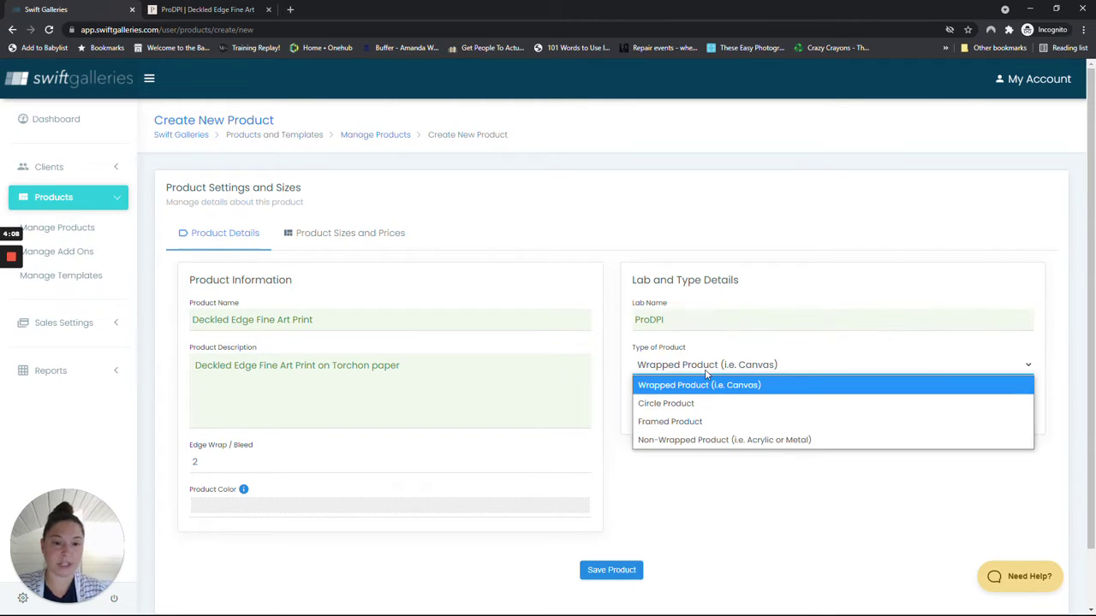
click(691, 440)
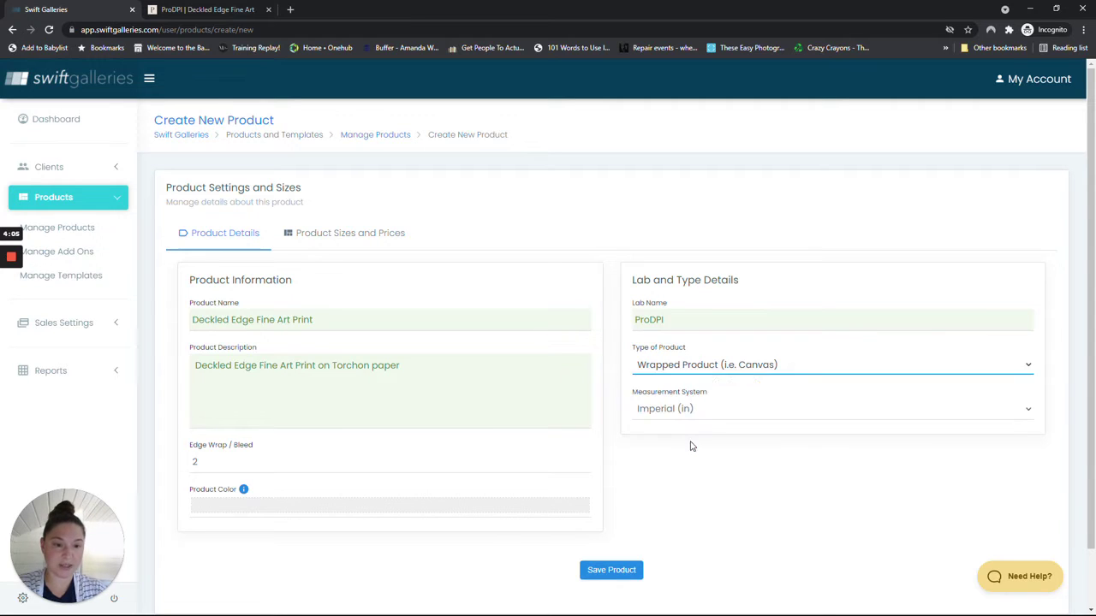
click(697, 365)
click(678, 386)
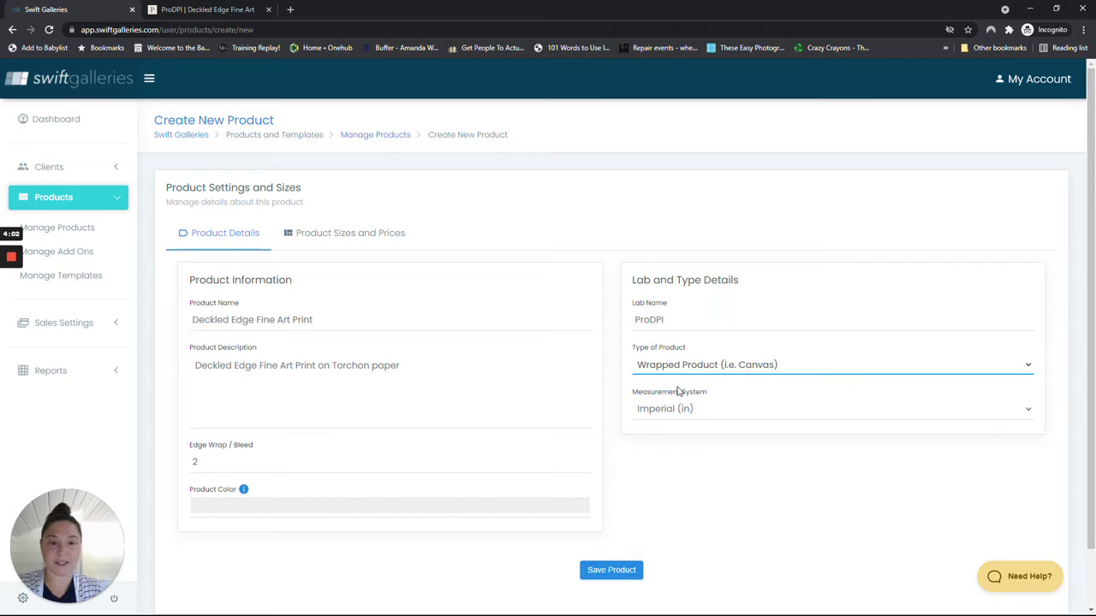
click(676, 366)
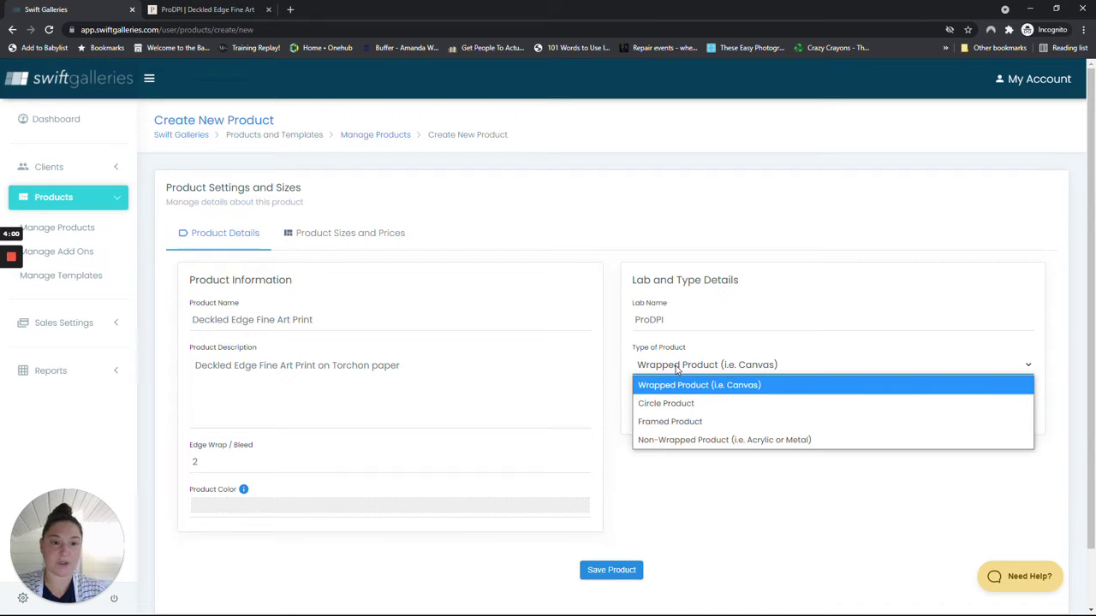
click(690, 409)
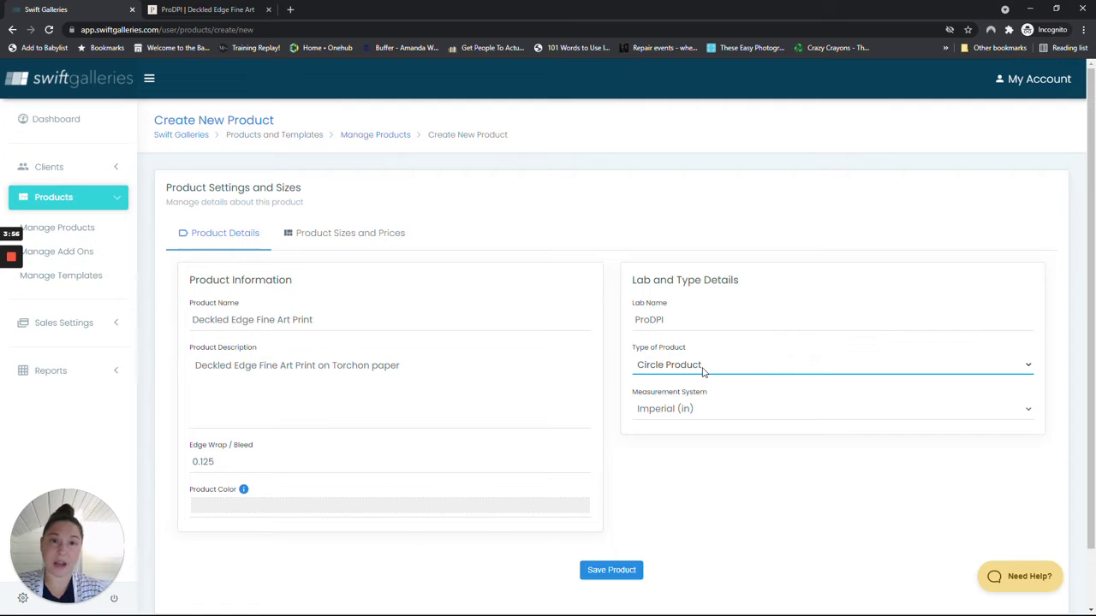
click(702, 370)
click(691, 420)
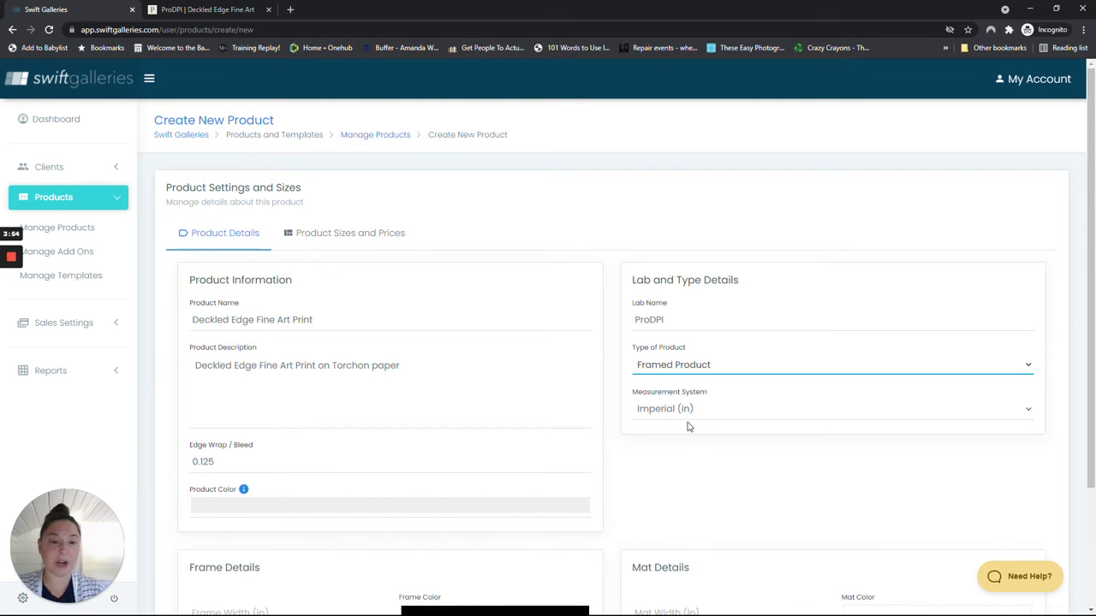
scroll(689, 427, down, 3)
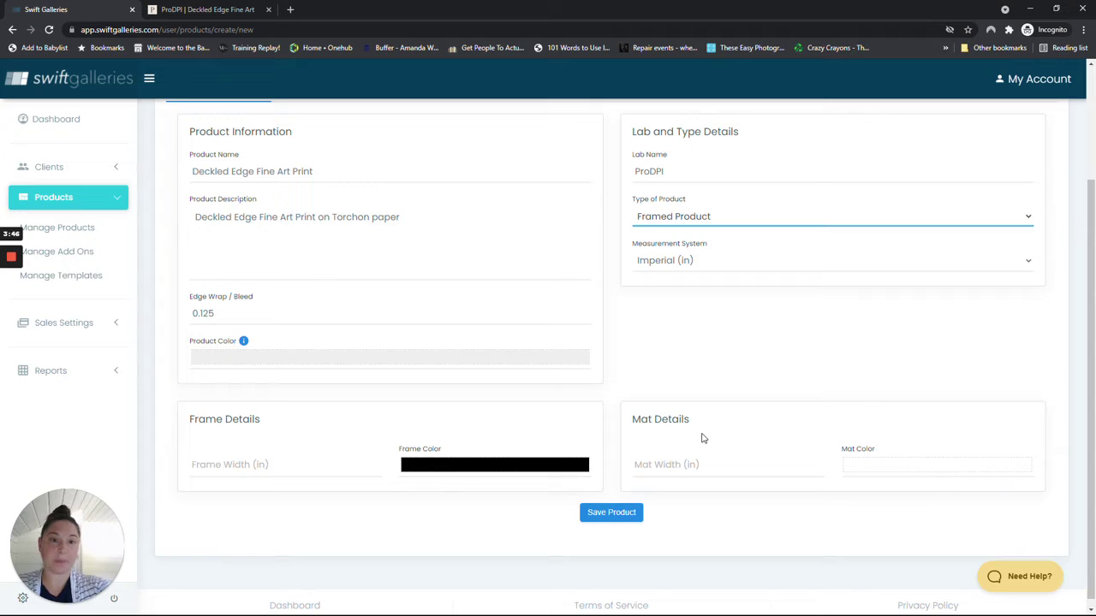
- Set the product type to Non-Wrapped Product (i.e. Acrylic or Metal) and check its edge wrap / bleed alongside the ProDPI page
click(691, 216)
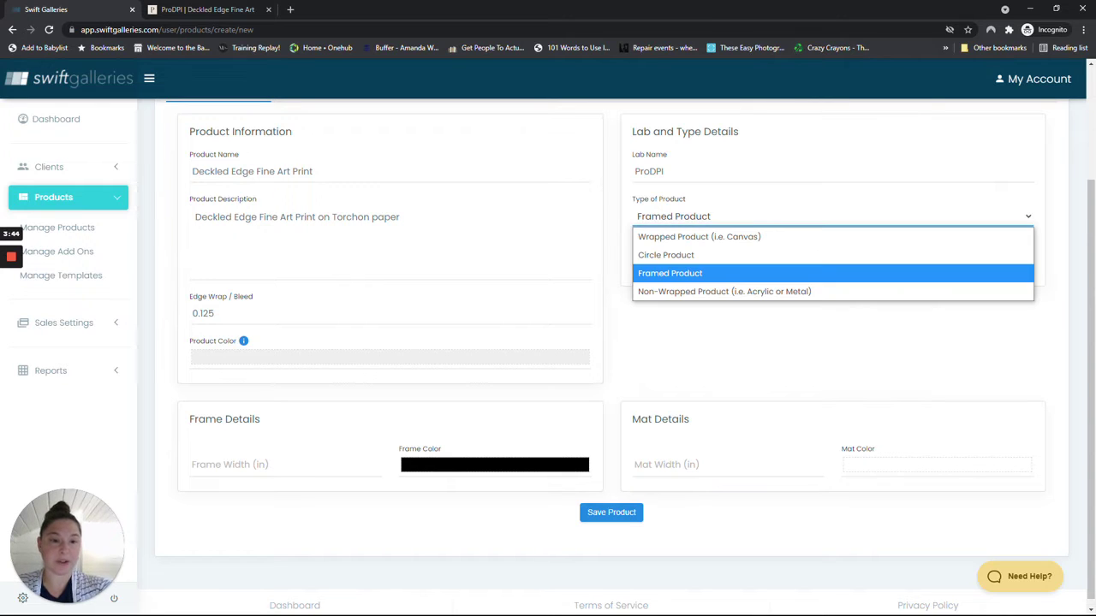
click(724, 291)
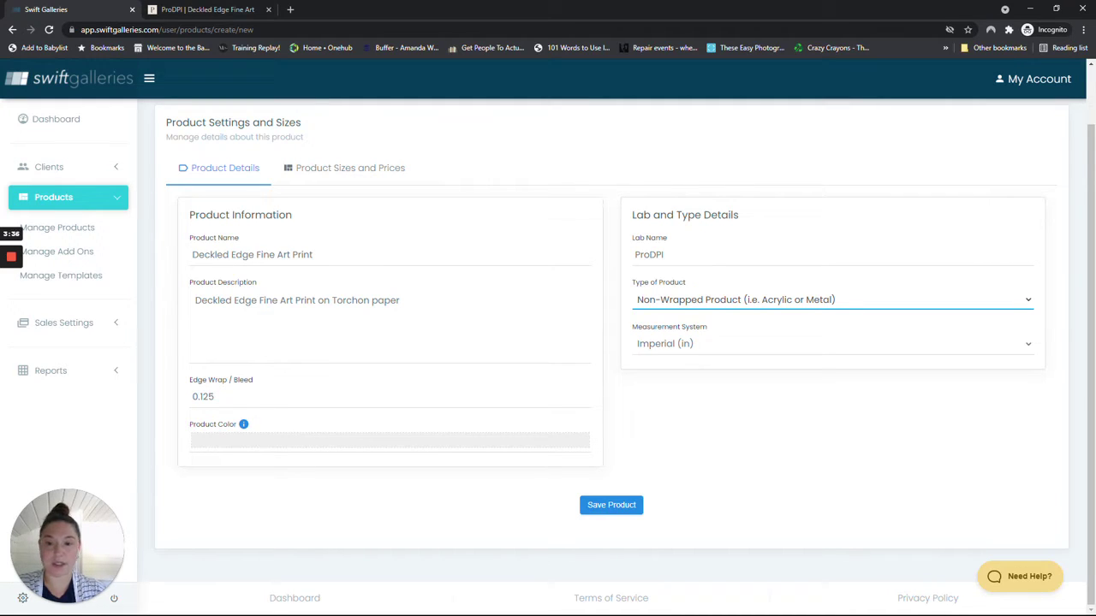
drag(216, 397, 190, 397)
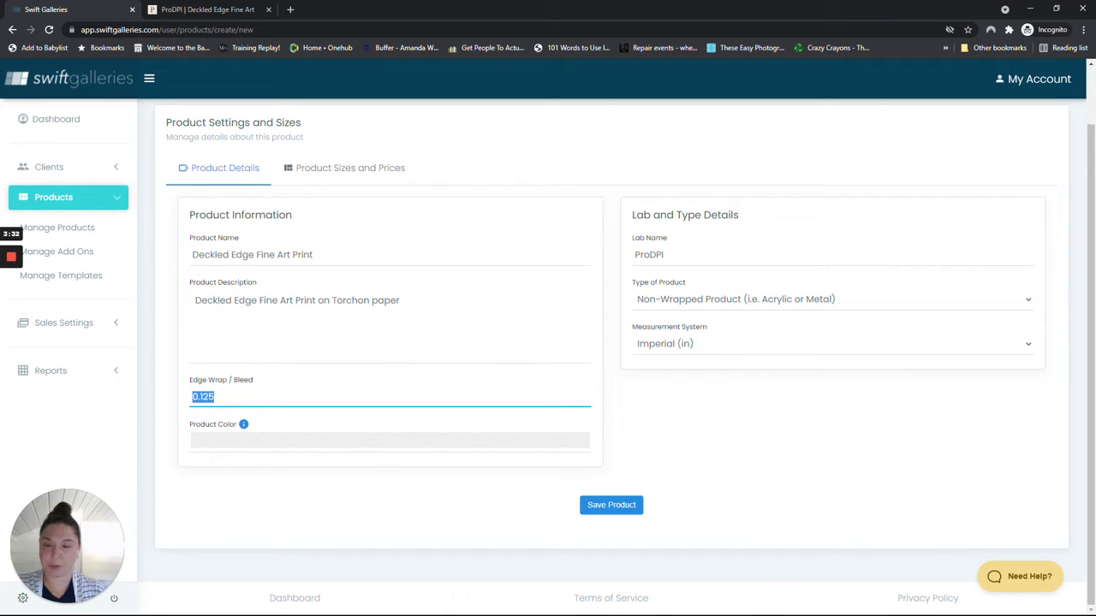
click(206, 10)
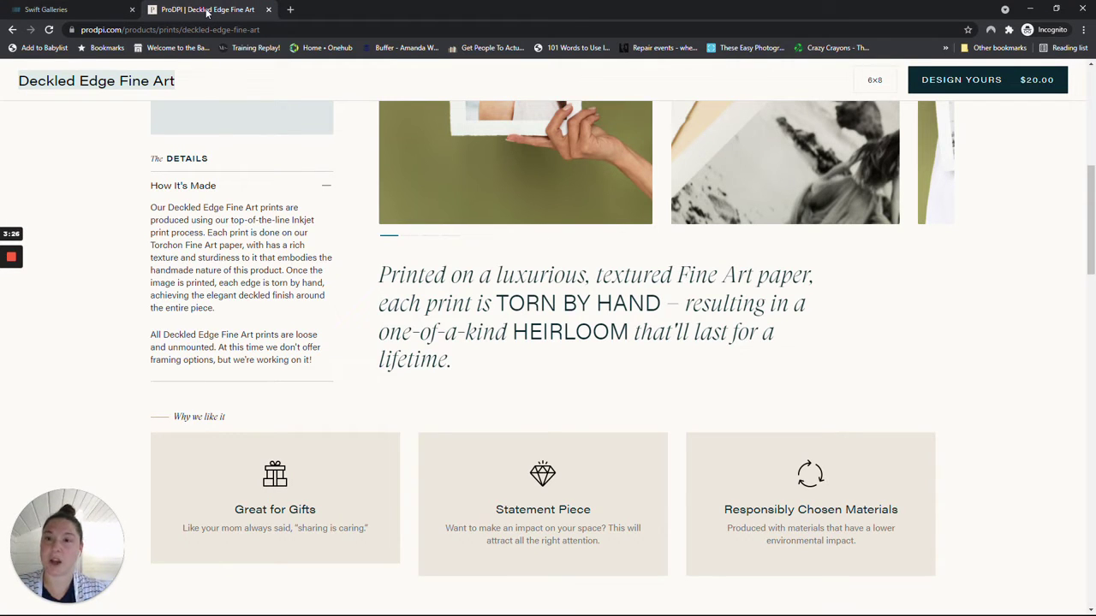
click(81, 10)
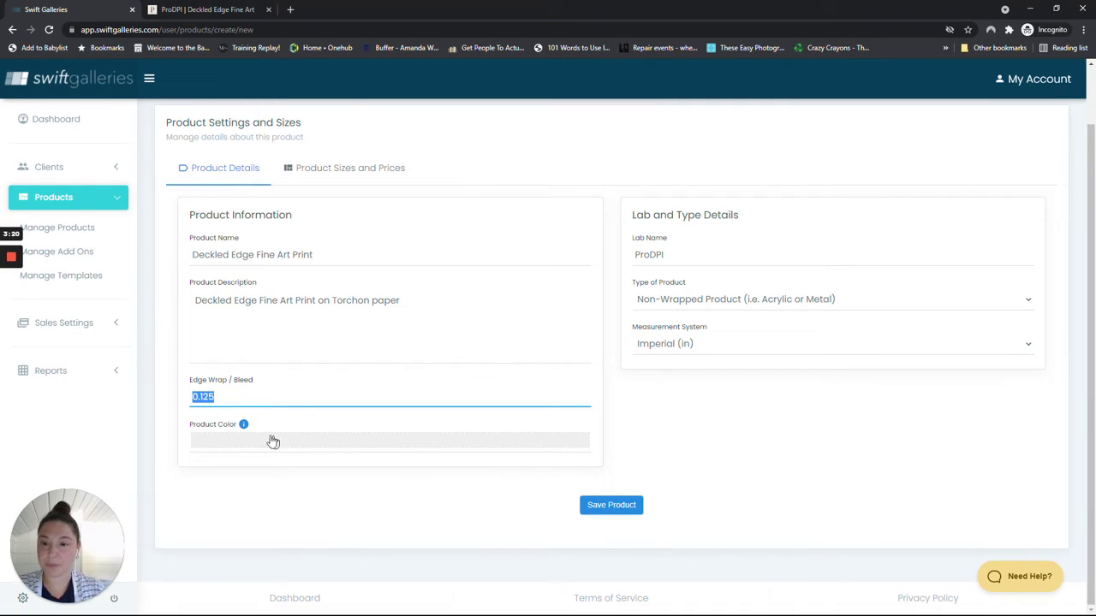
- Set the product color to the pale green swatch
click(243, 424)
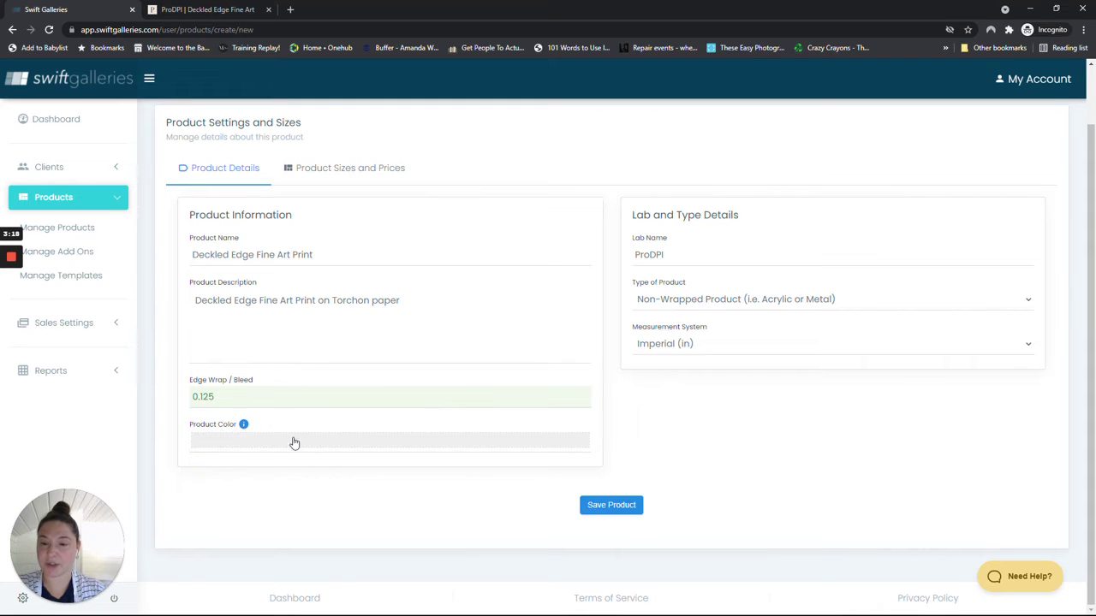
click(308, 442)
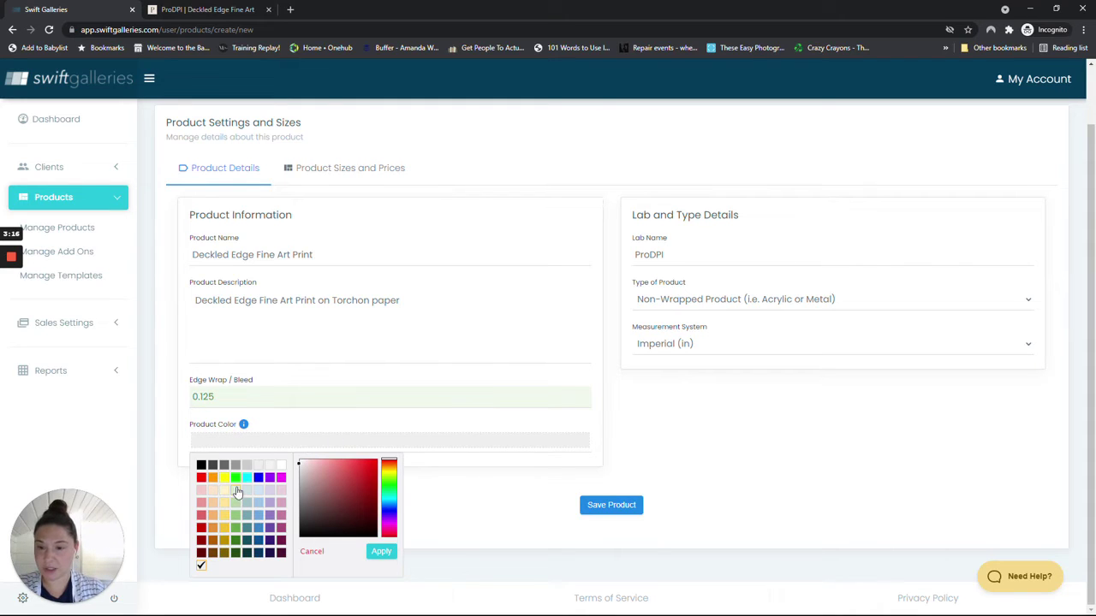
click(238, 494)
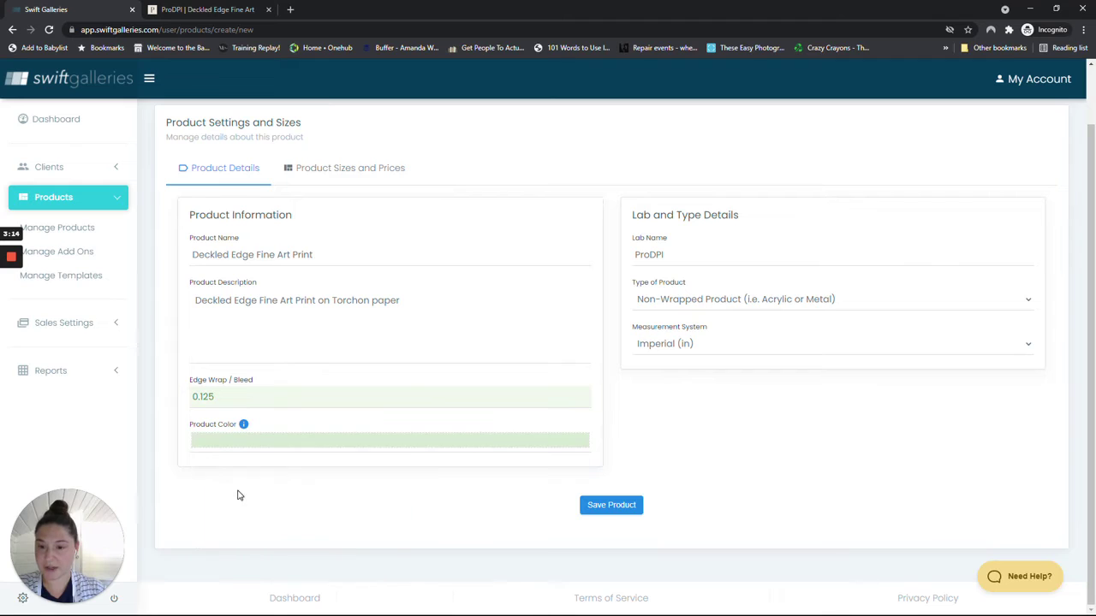
- Delete the 30x40, 20x30, 20x24 and 20x20 sizes from the product's size and price list
click(362, 173)
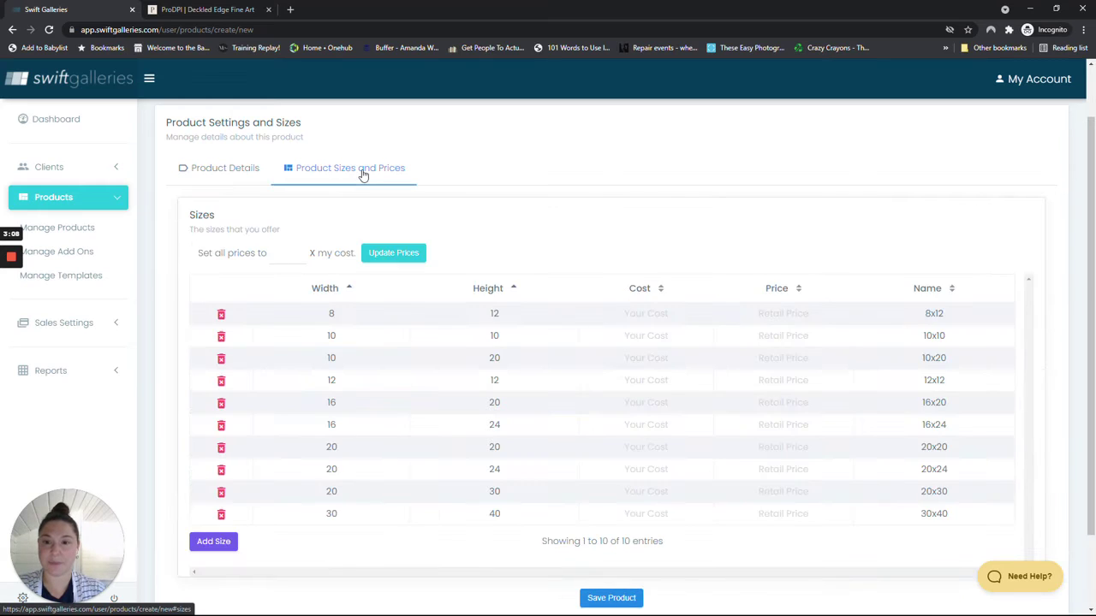
click(221, 514)
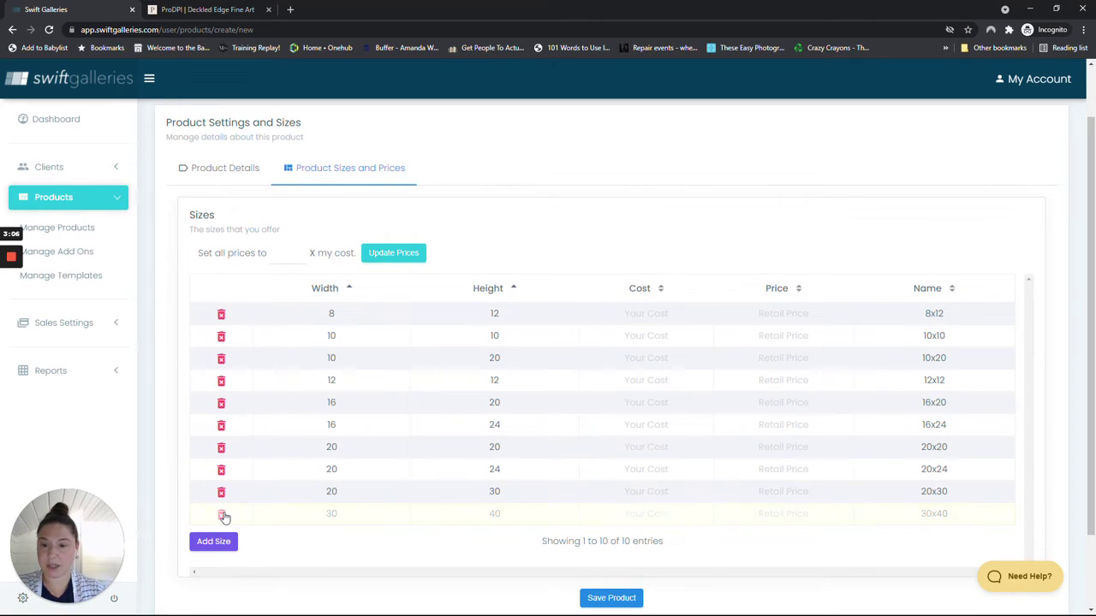
click(221, 491)
click(221, 469)
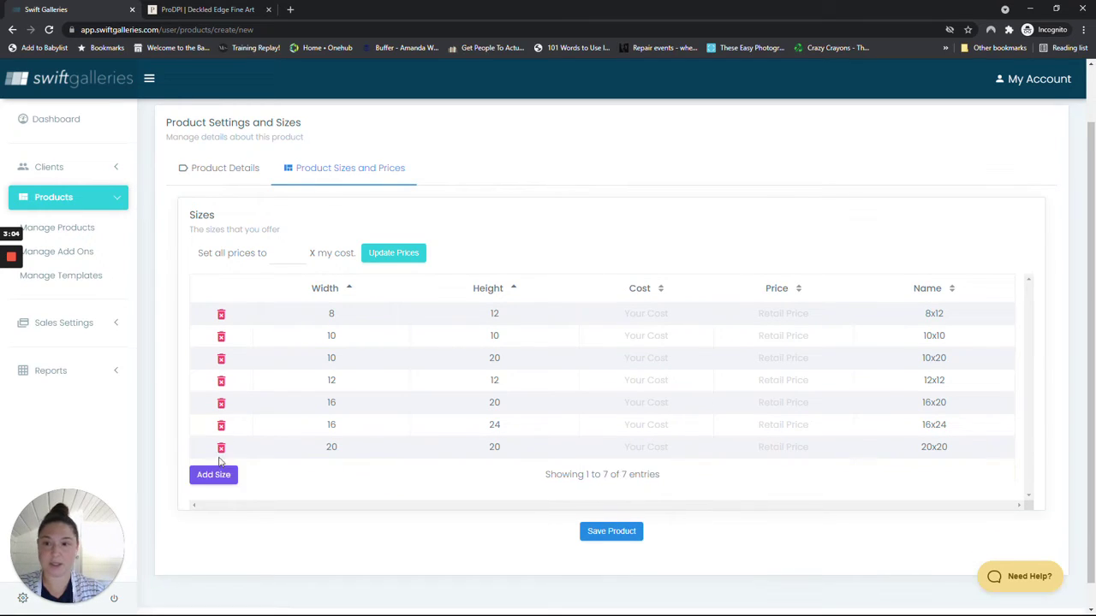
click(221, 447)
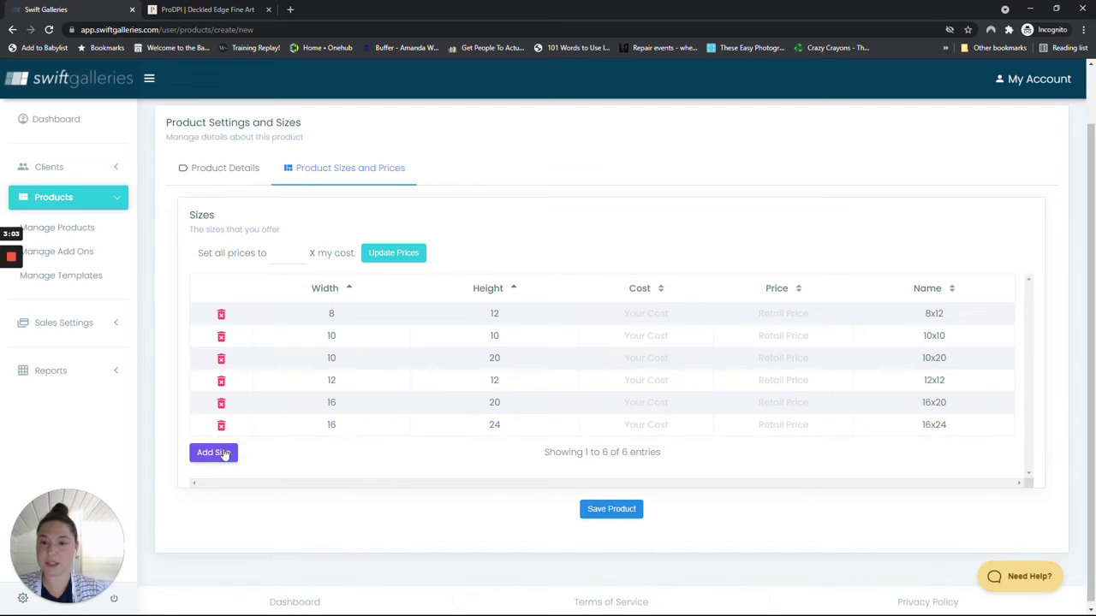
- Look up the available Deckled Edge Fine Art print sizes on the ProDPI product page
click(208, 9)
scroll(548, 342, up, 3)
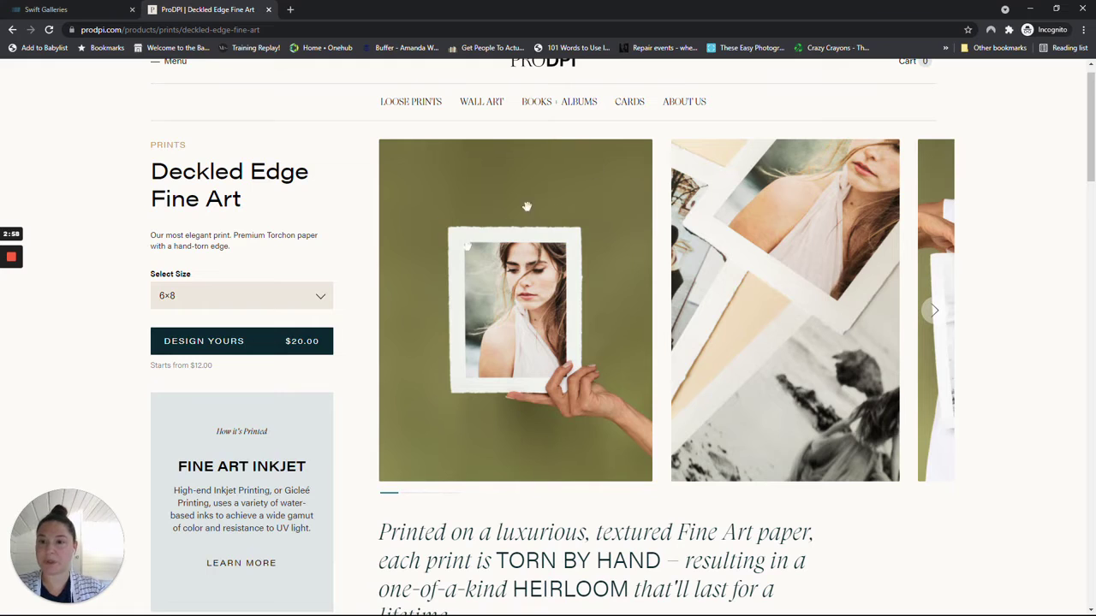
click(322, 301)
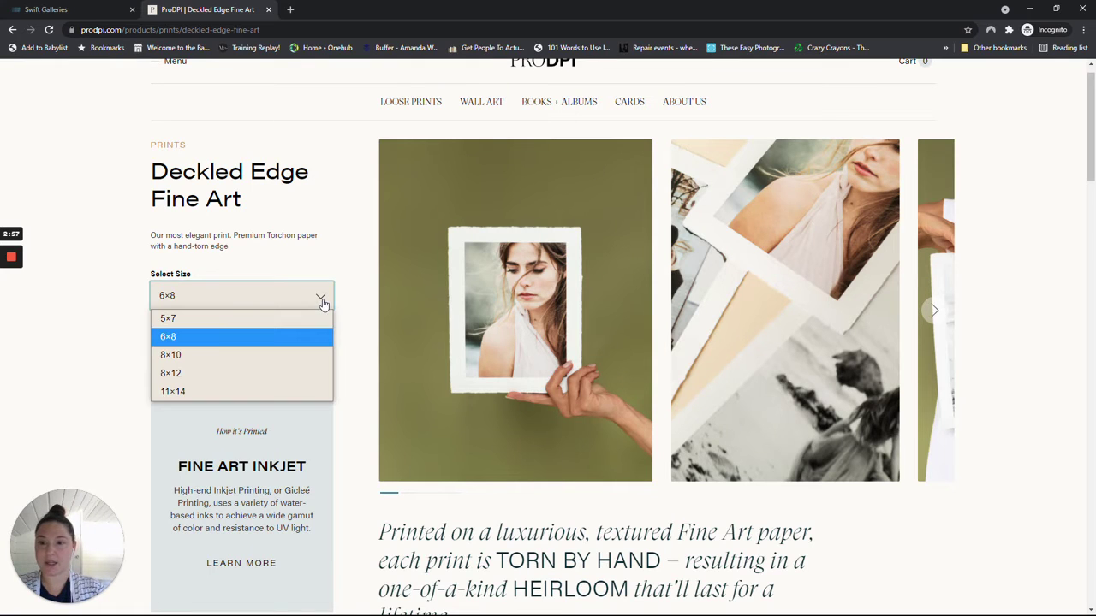
- Select the 5×7 print size on the ProDPI page to see its price, and return to Swift Galleries
click(247, 318)
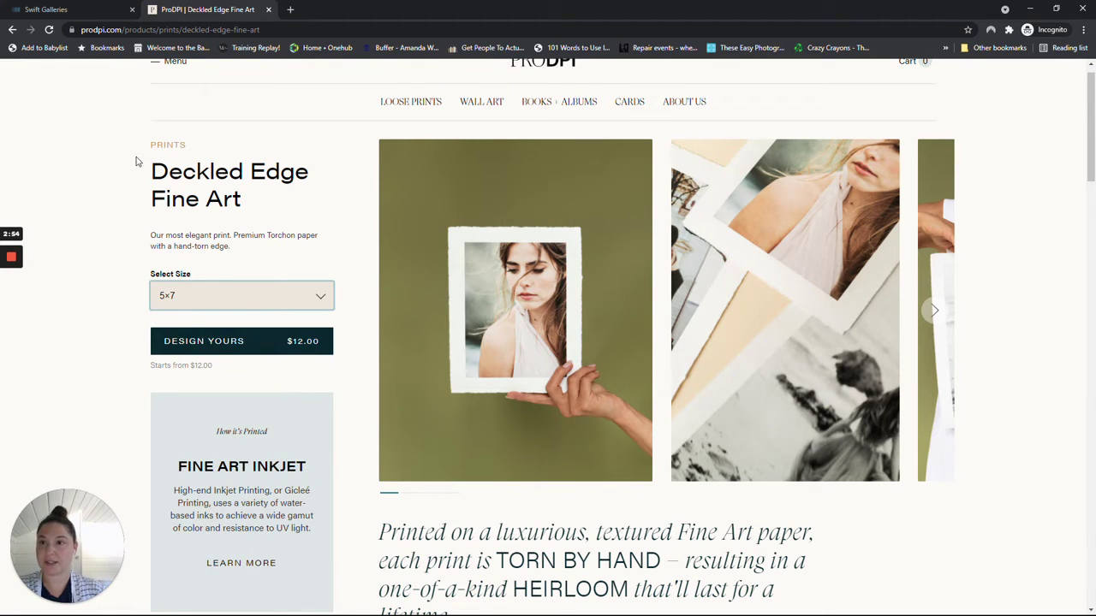
click(85, 10)
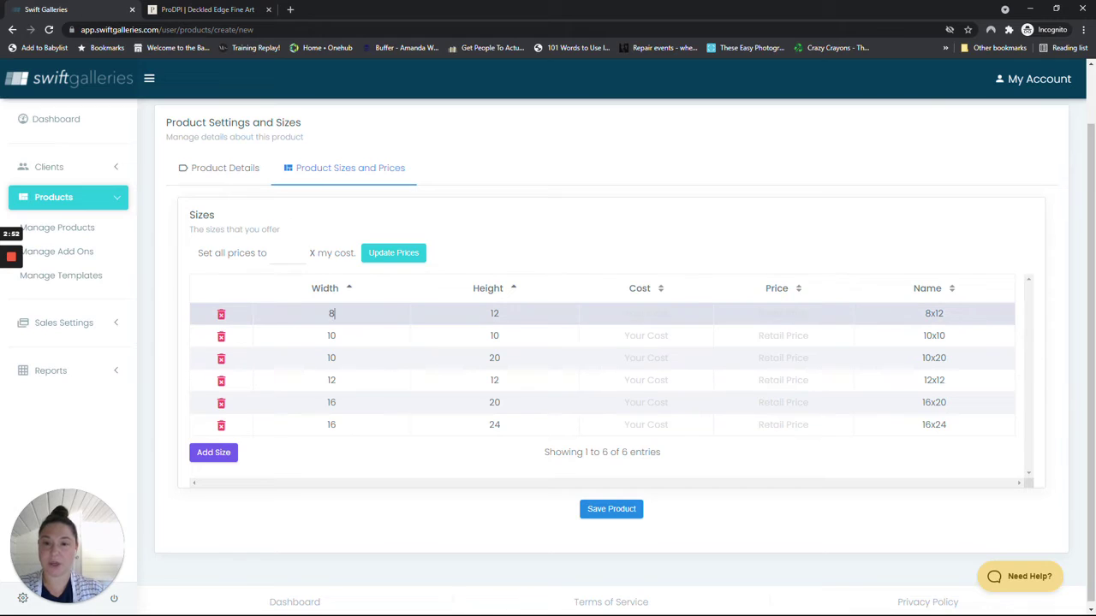
- Delete all remaining default sizes from the product's size list: 8x12, 10x10, 10x20, 12x12, 16x20 and 16x24
click(221, 314)
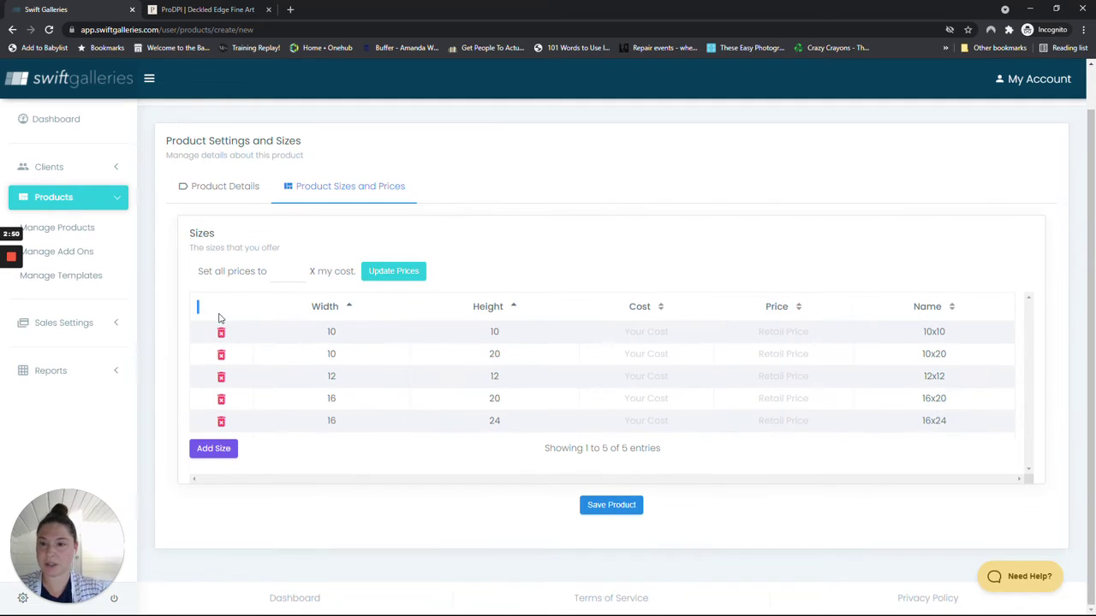
click(221, 420)
right_click(222, 425)
click(222, 425)
click(222, 425)
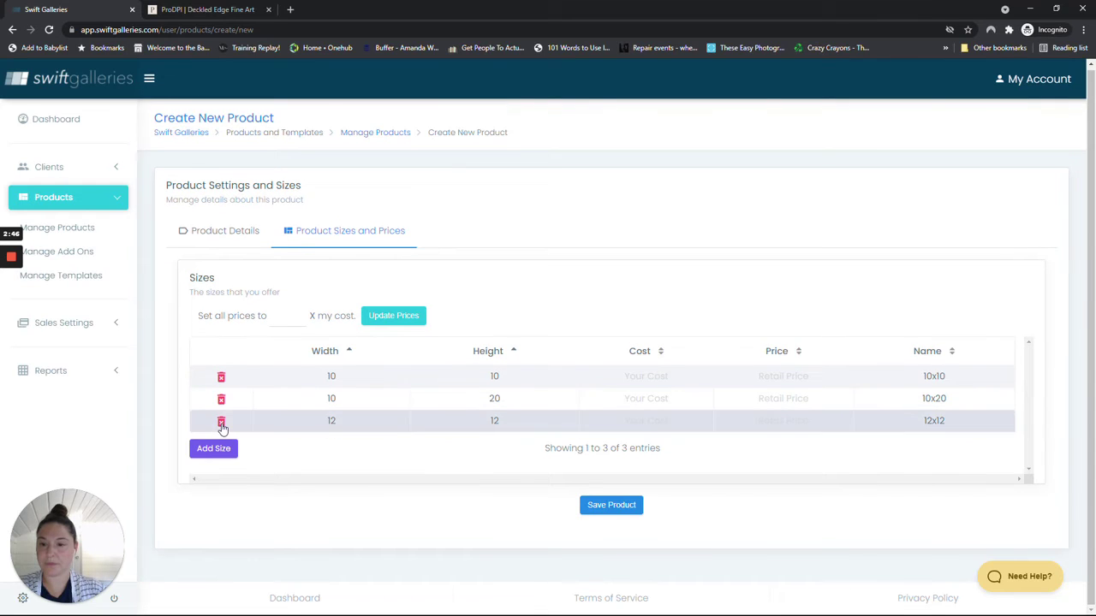
click(222, 425)
click(222, 425)
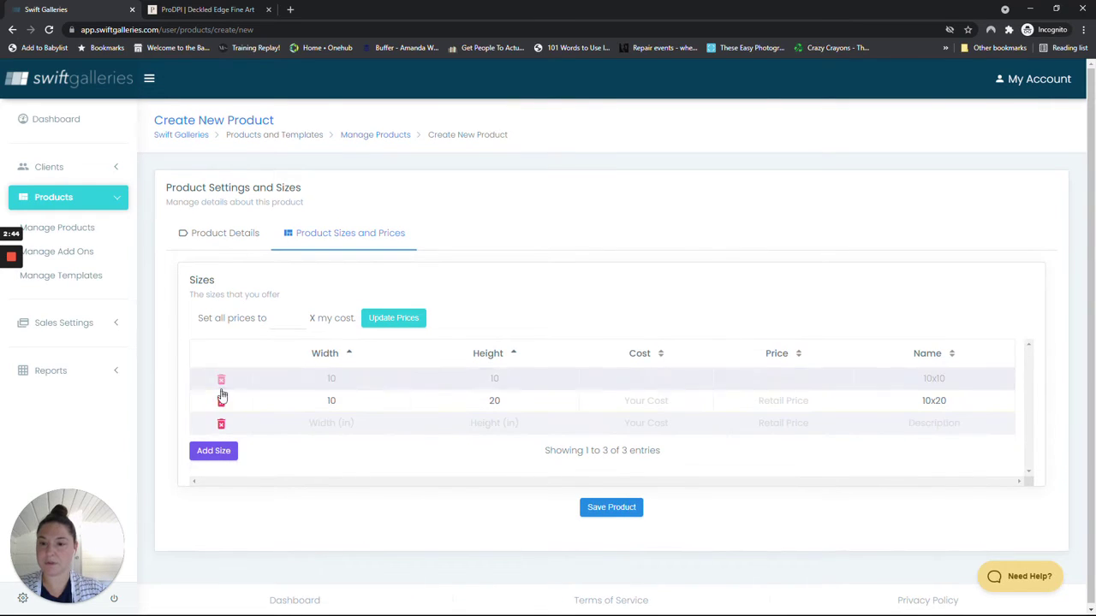
click(221, 379)
click(221, 400)
click(221, 379)
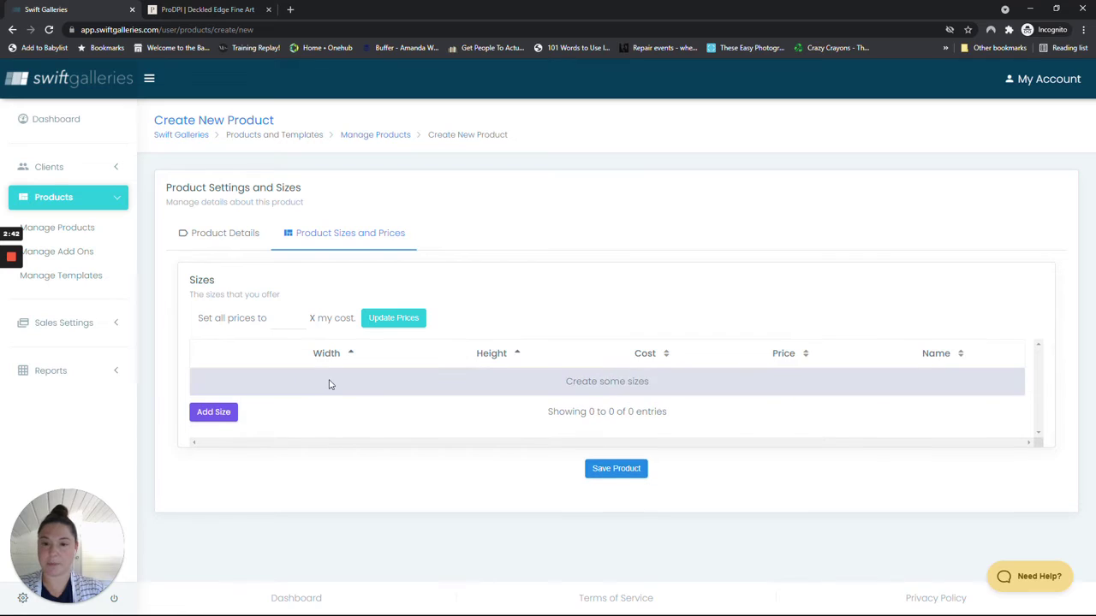
- Add a size 5 wide by 7 high with a cost of 12, checking the cost on the ProDPI page
click(230, 410)
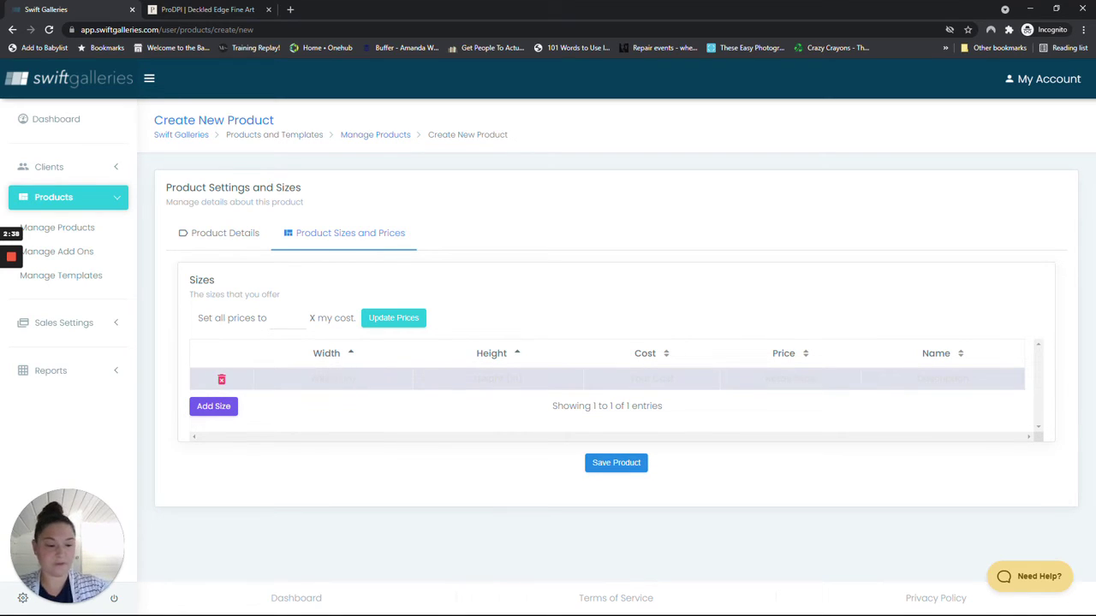
key(Tab)
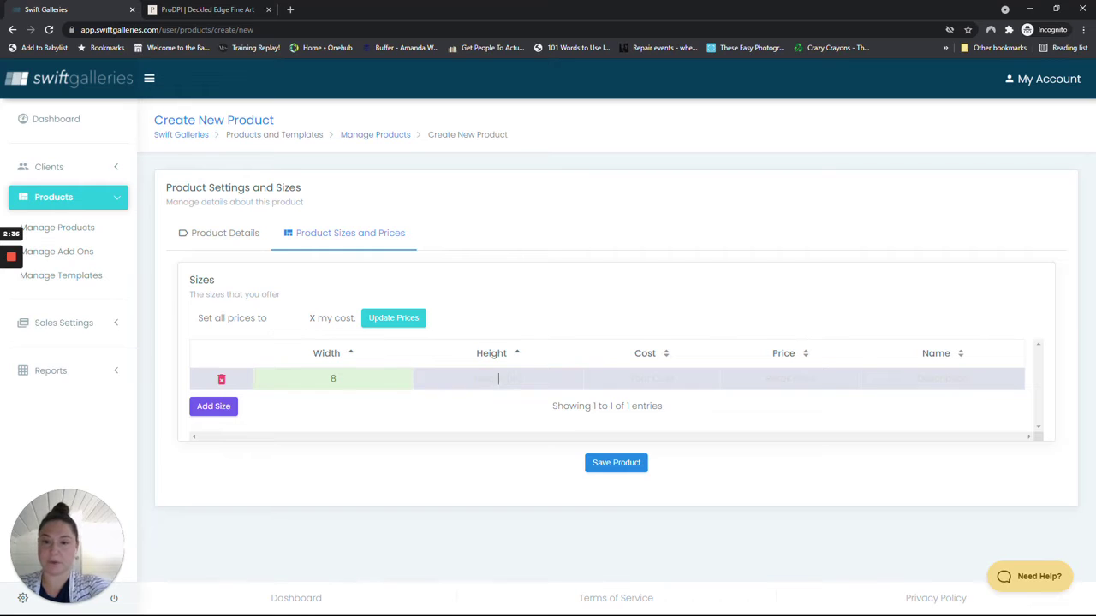
click(335, 385)
key(BackSpace)
text(5)
key(Tab)
text(7)
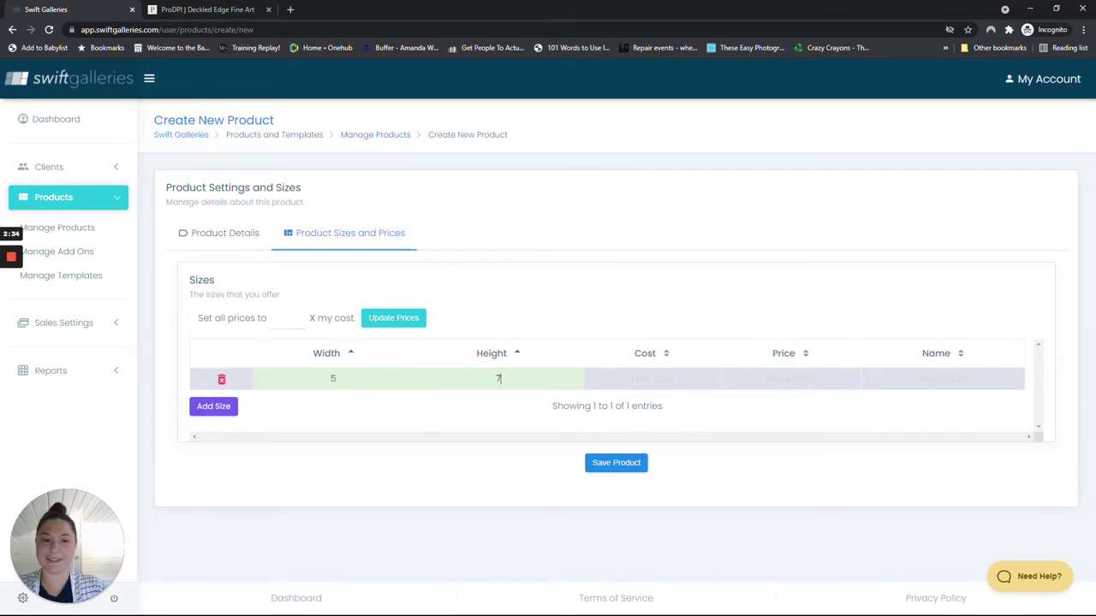
key(Tab)
key(ctrl+Tab)
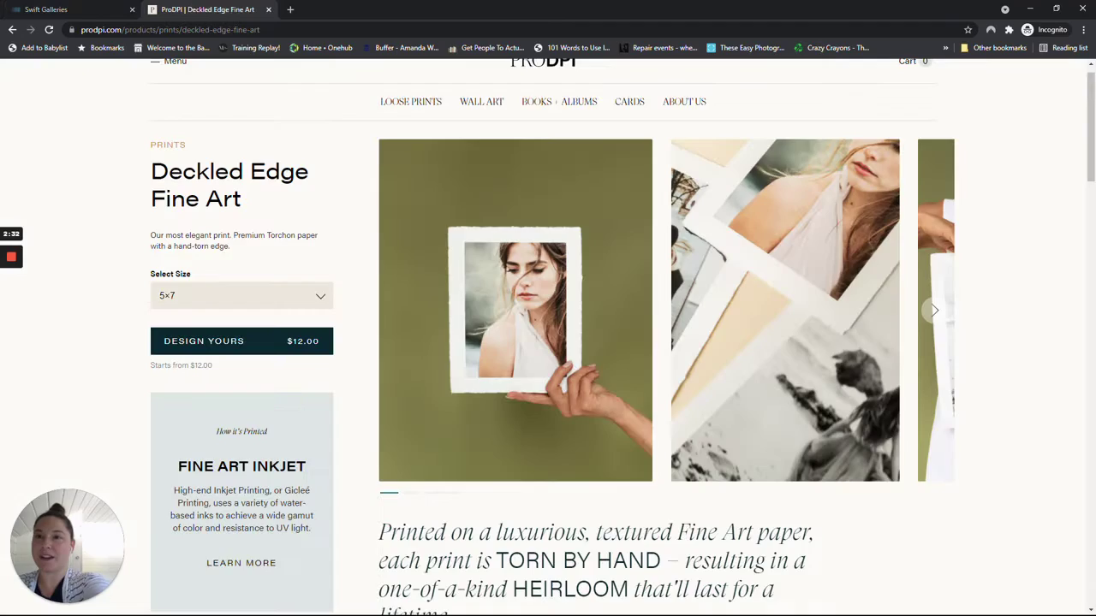
key(ctrl+Tab)
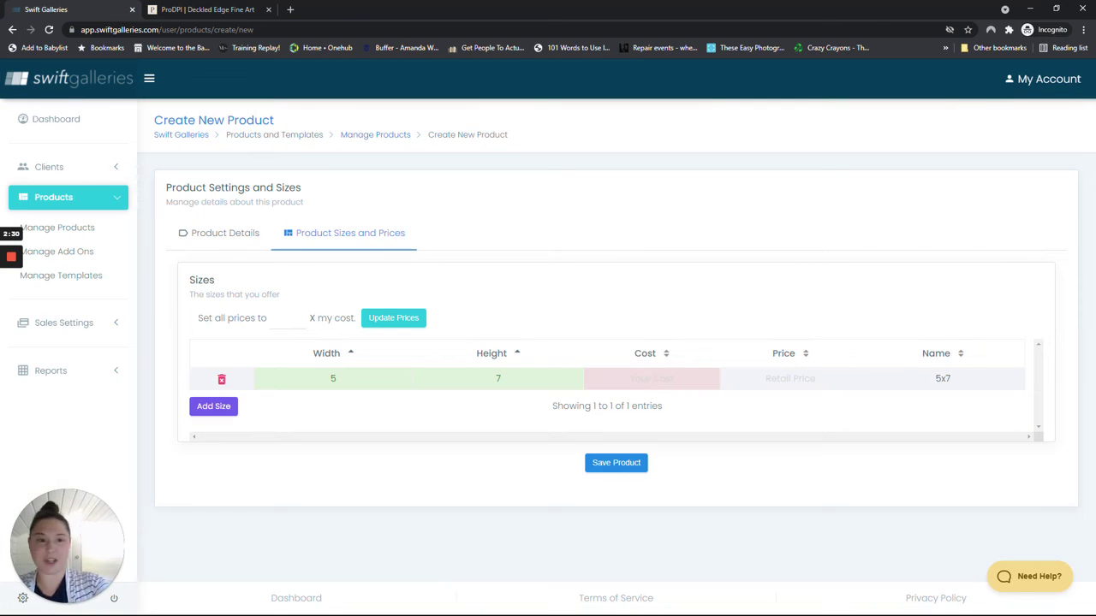
text(12)
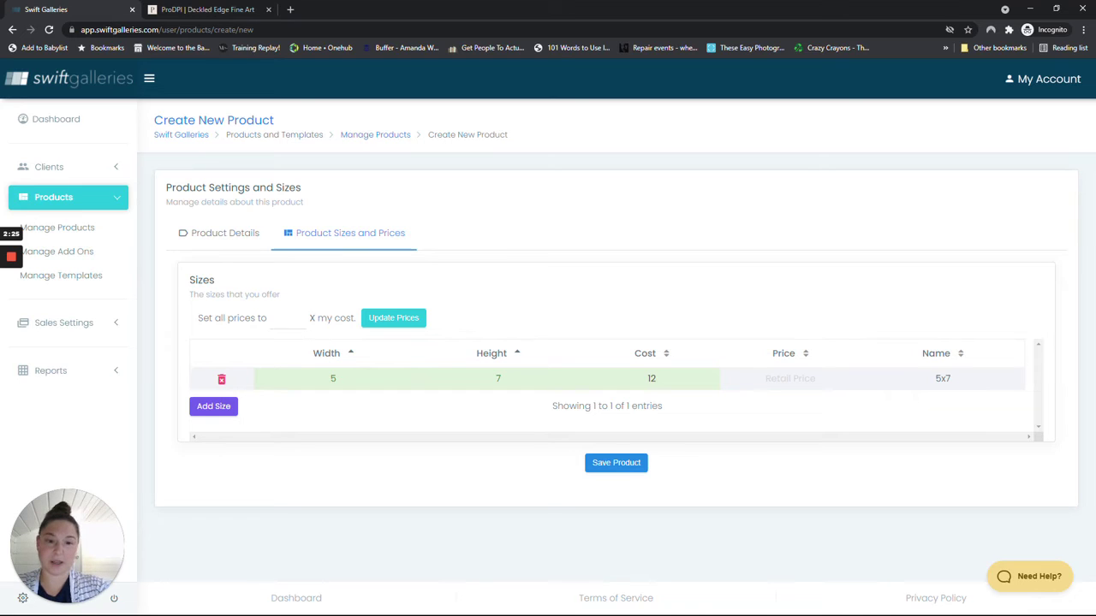
- Add a size 6 wide by 8 high with a cost of 12, selecting 6×8 on the ProDPI page for reference
click(215, 407)
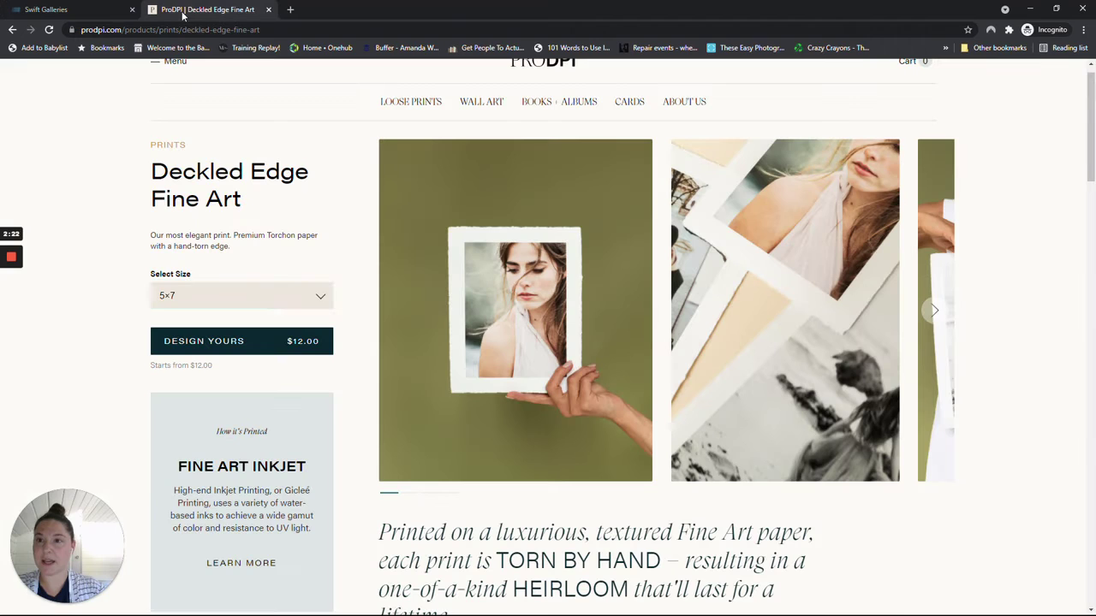
click(172, 10)
click(236, 306)
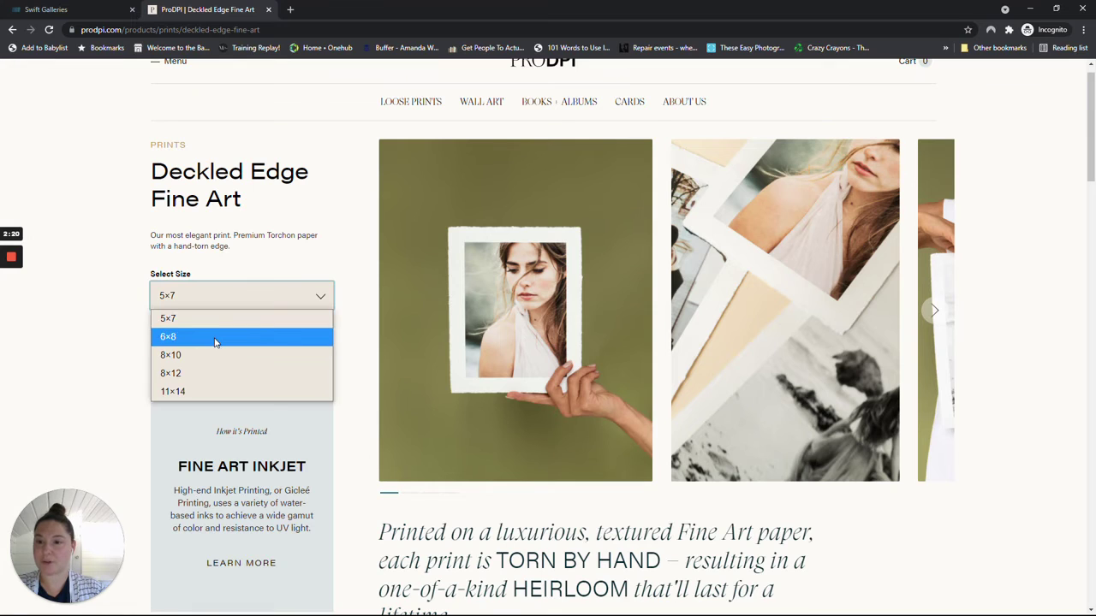
click(218, 336)
click(46, 9)
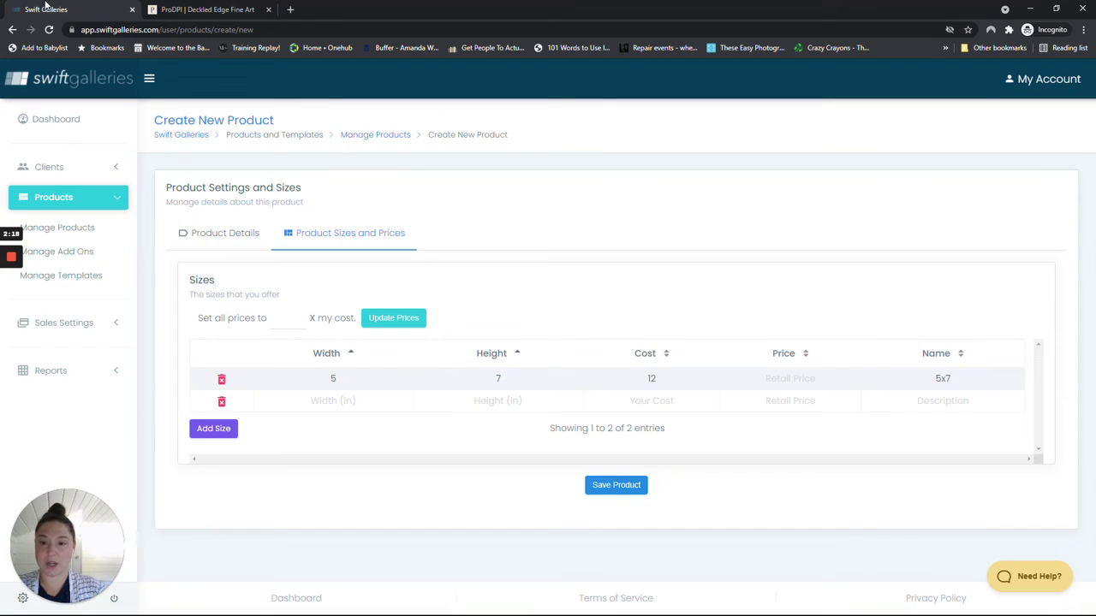
text(6)
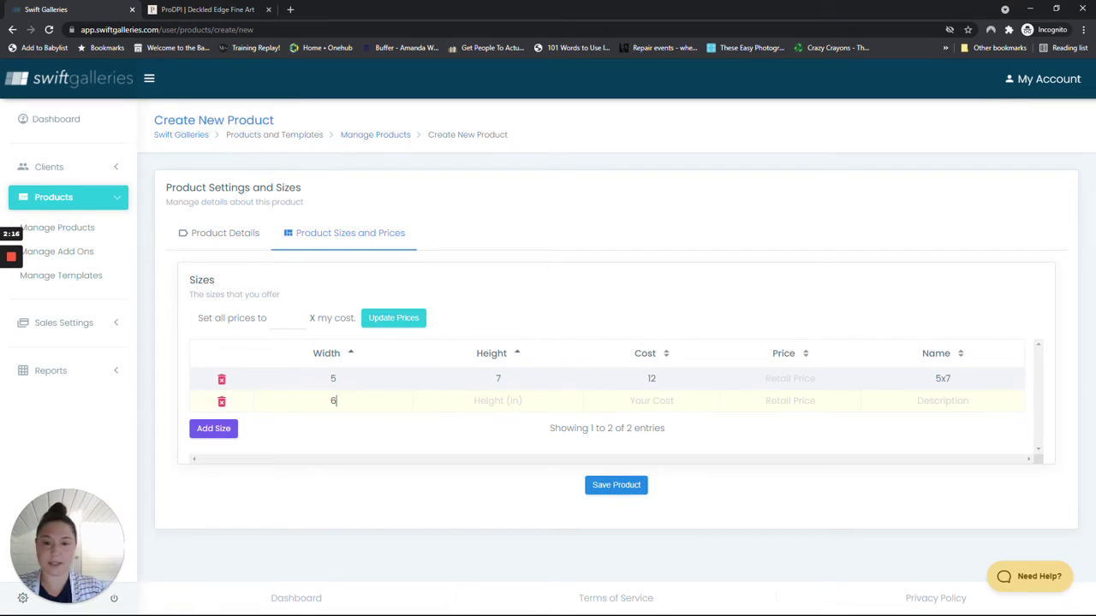
key(Tab)
text(8)
key(Tab)
text(12)
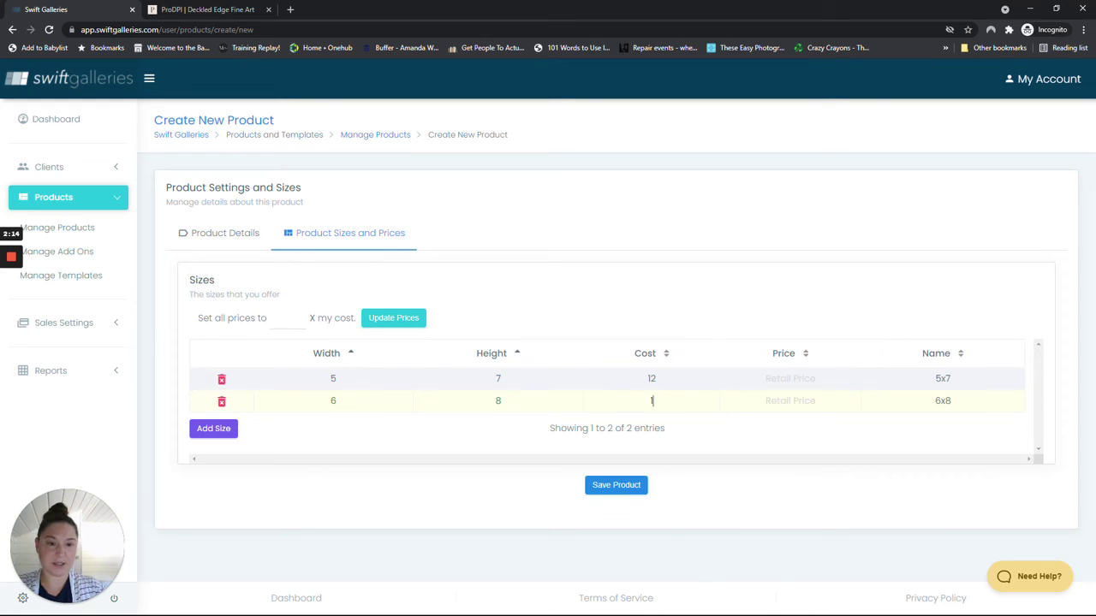
- Add another blank size row and look up the 8×10 print's price on the ProDPI page
click(213, 428)
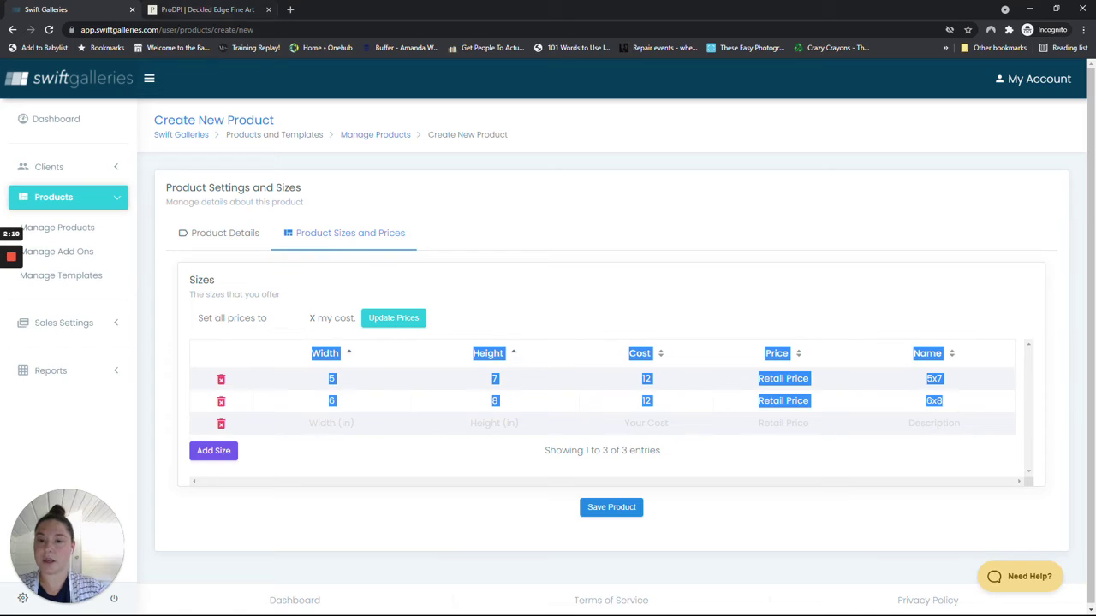
click(264, 454)
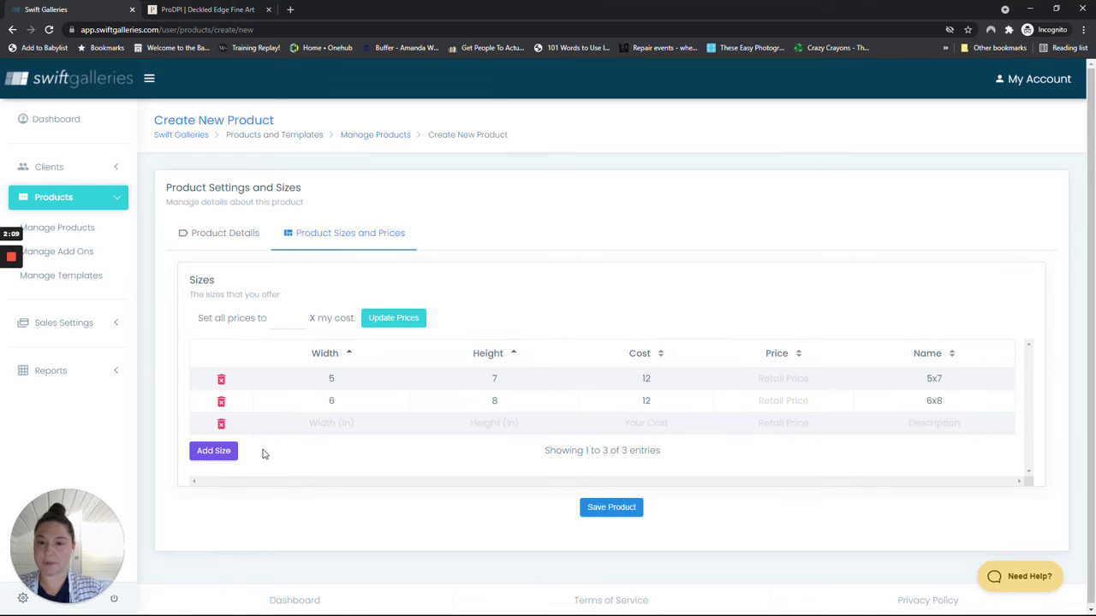
click(238, 9)
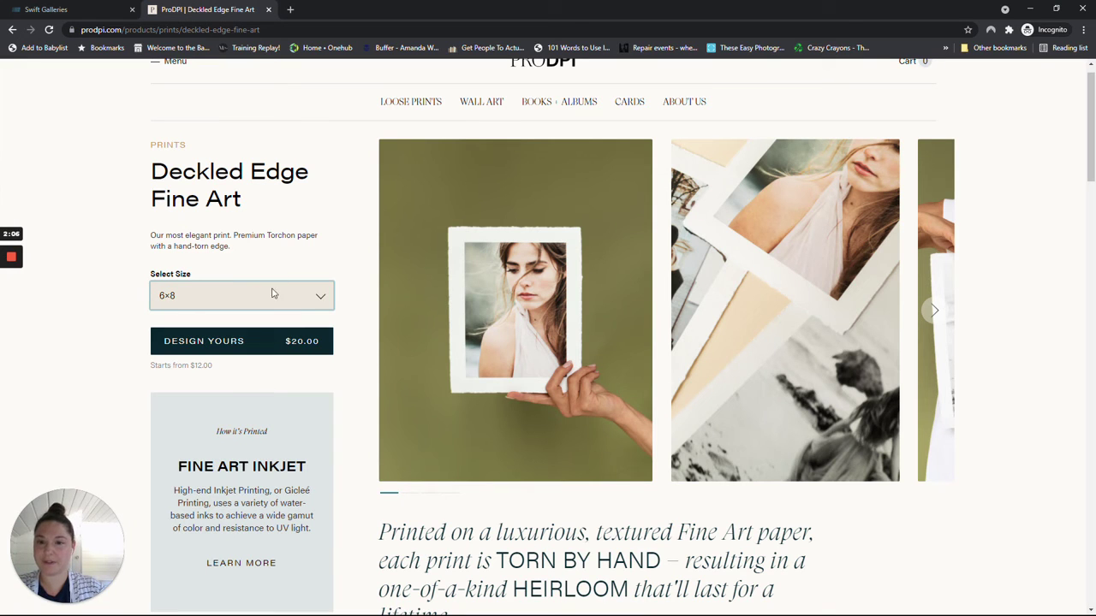
click(320, 298)
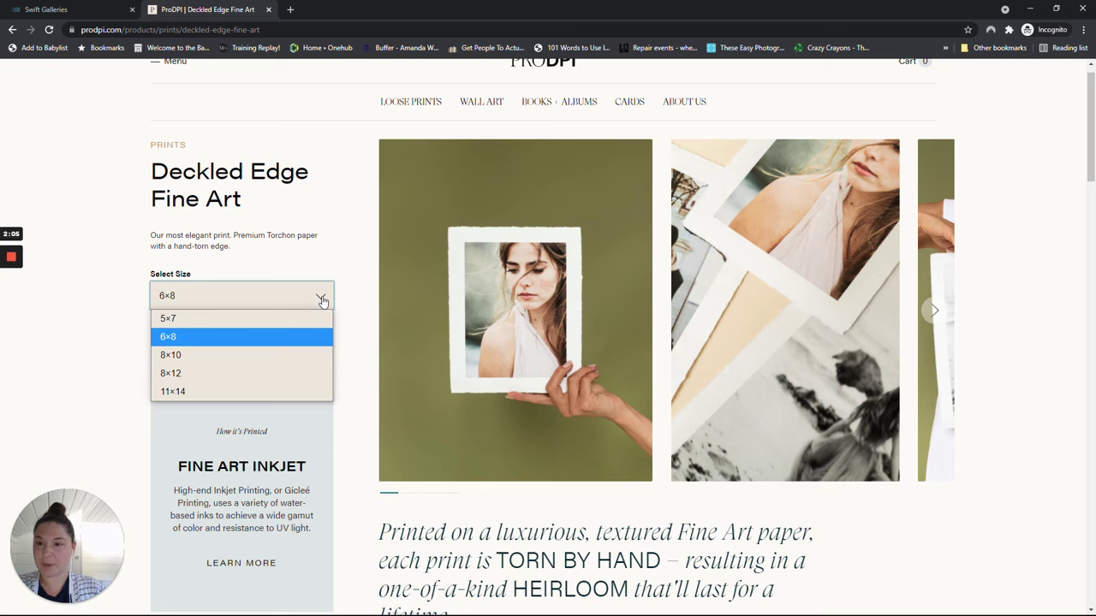
click(206, 358)
click(59, 6)
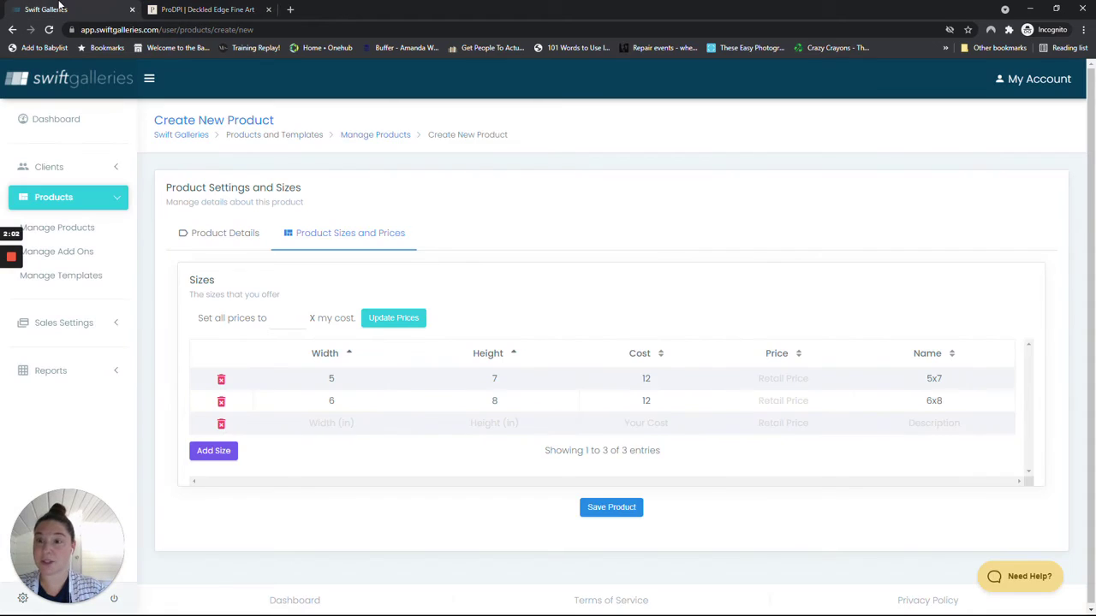
- Fill in the blank size row as 8 wide by 10 high with a cost of 35, and recheck the cost on ProDPI
click(331, 423)
text(8)
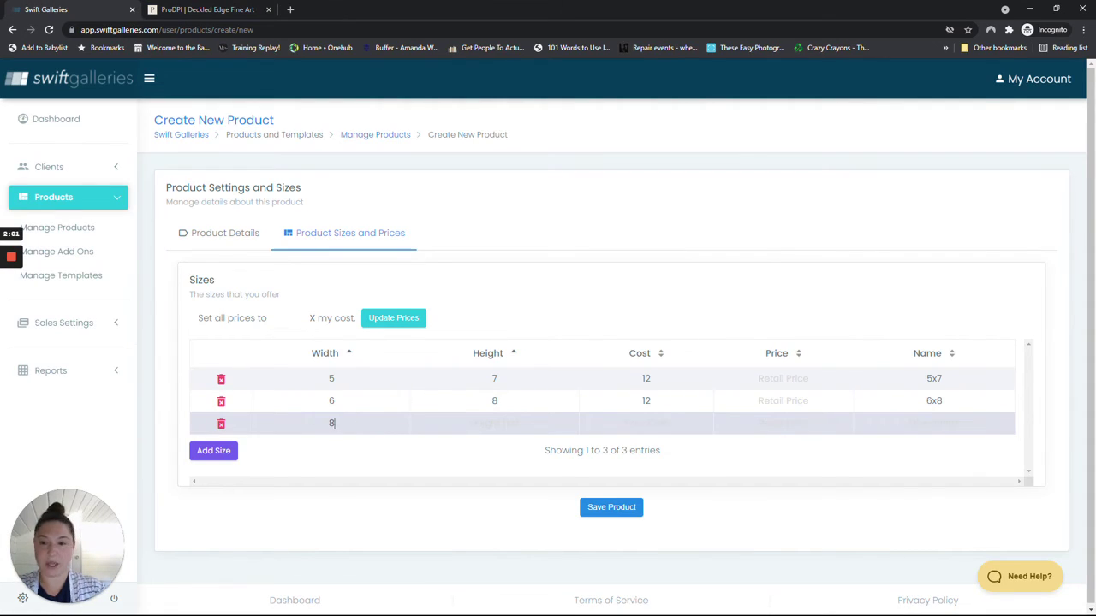
key(Tab)
text(10)
key(Tab)
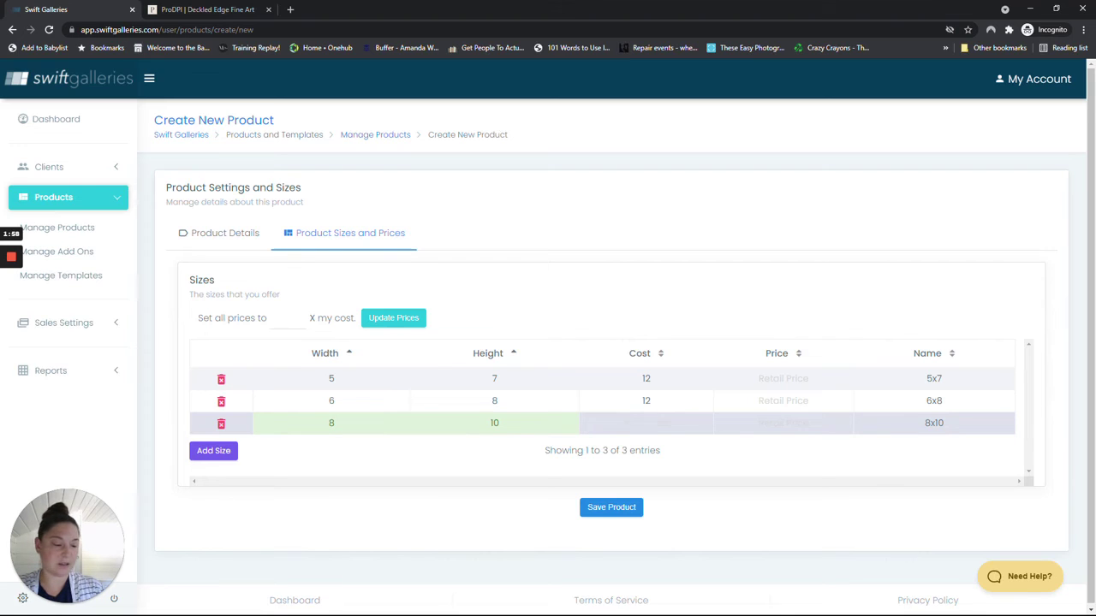
text(35)
key(Return)
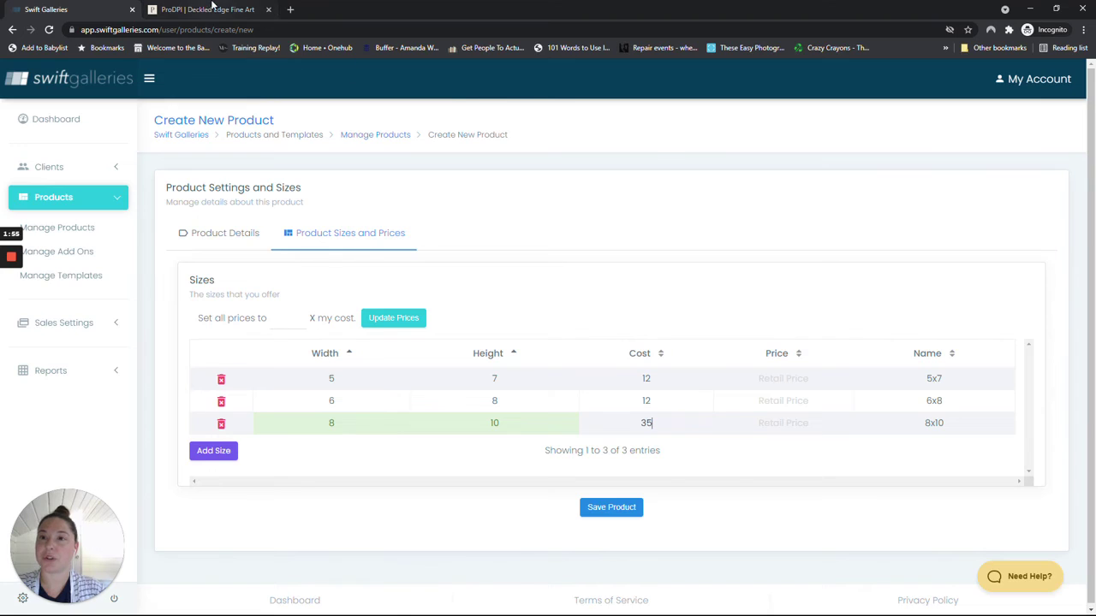
click(214, 8)
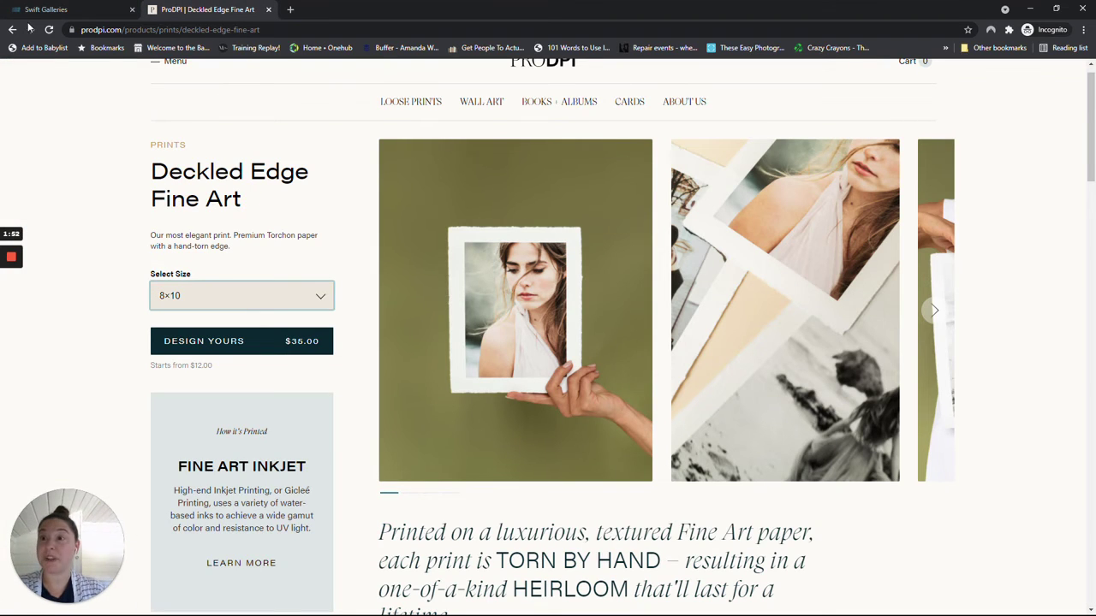
click(72, 6)
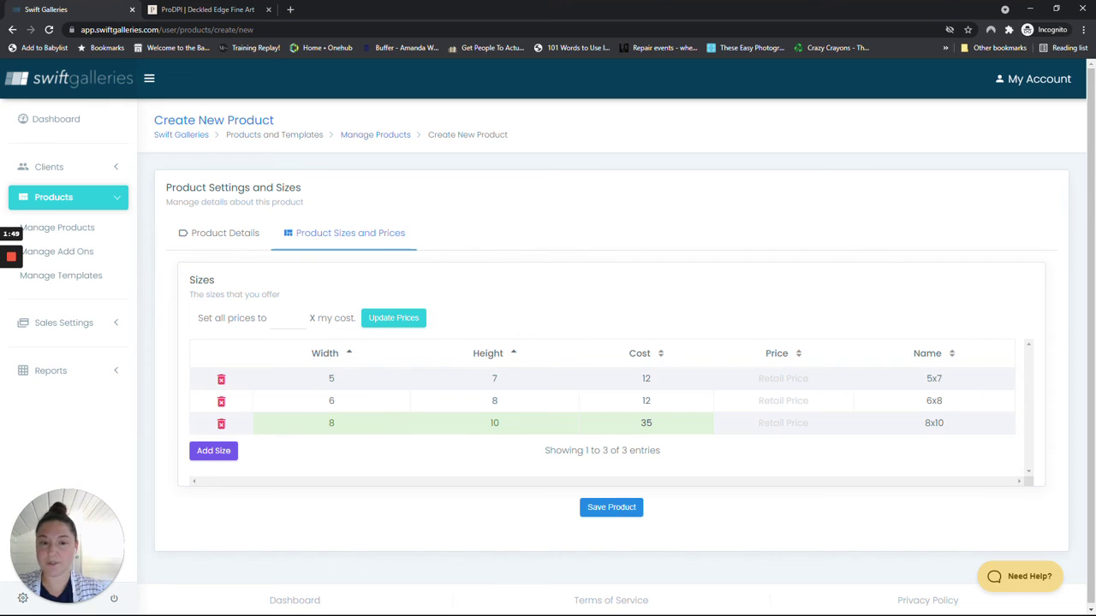
- Set all retail prices to 4 times the cost and save the product
click(289, 318)
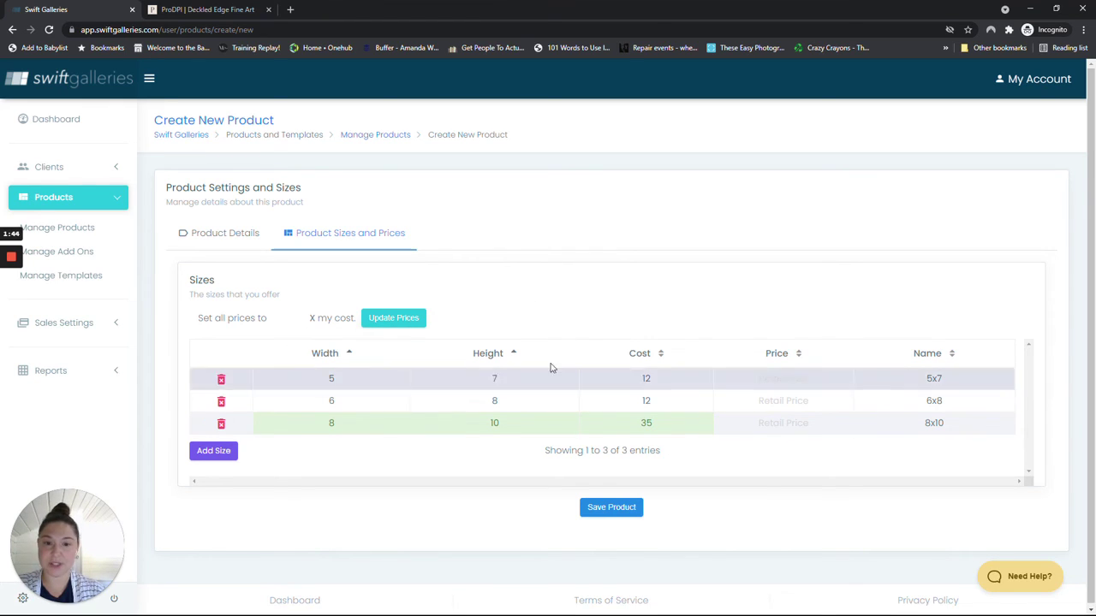
click(288, 314)
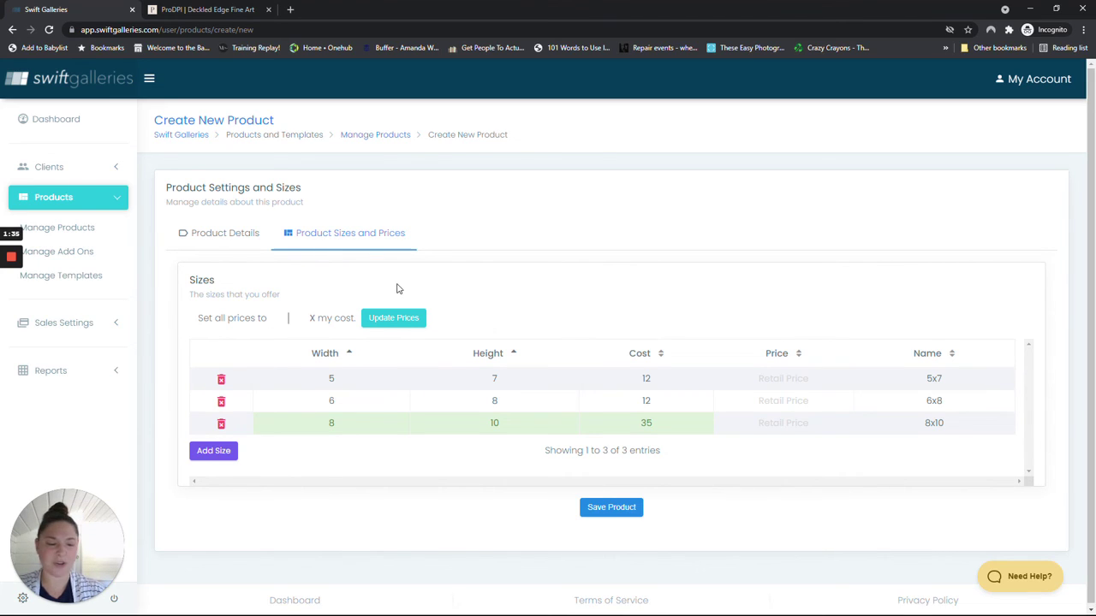
text(4)
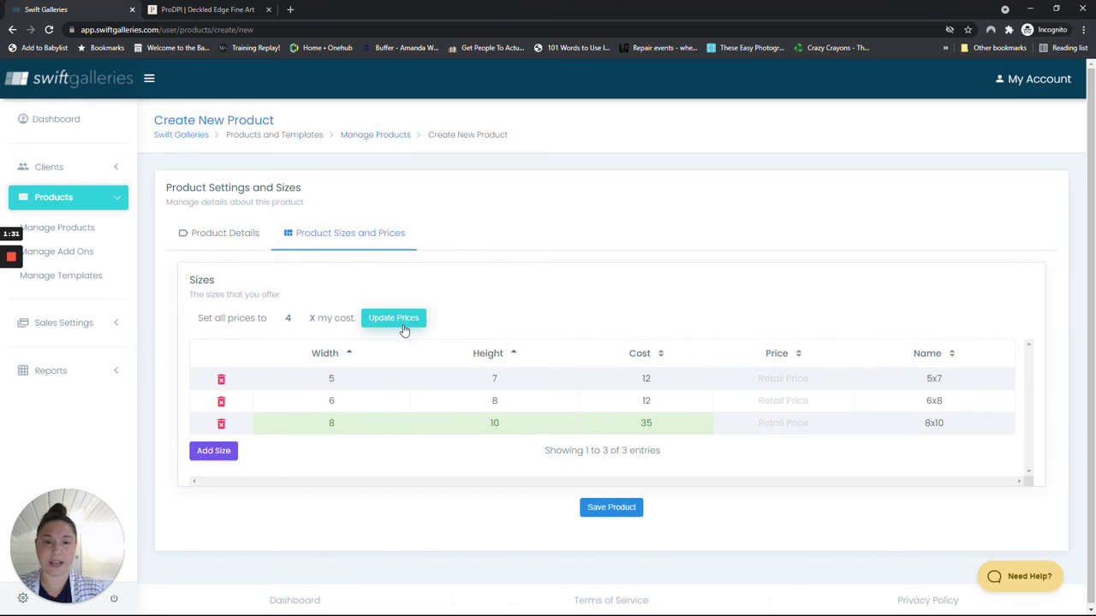
click(393, 318)
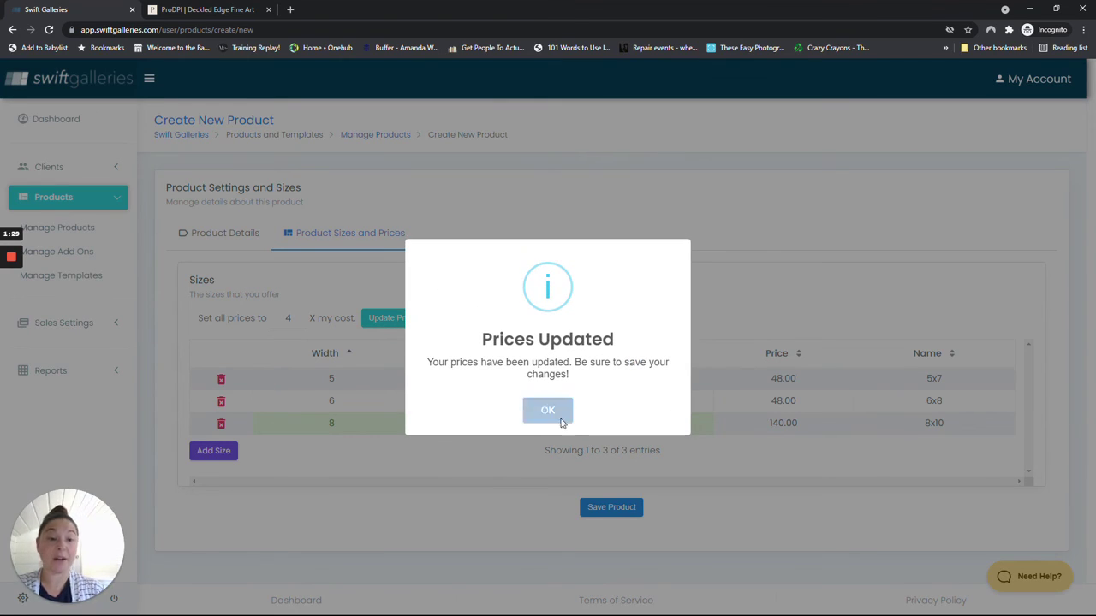
click(548, 410)
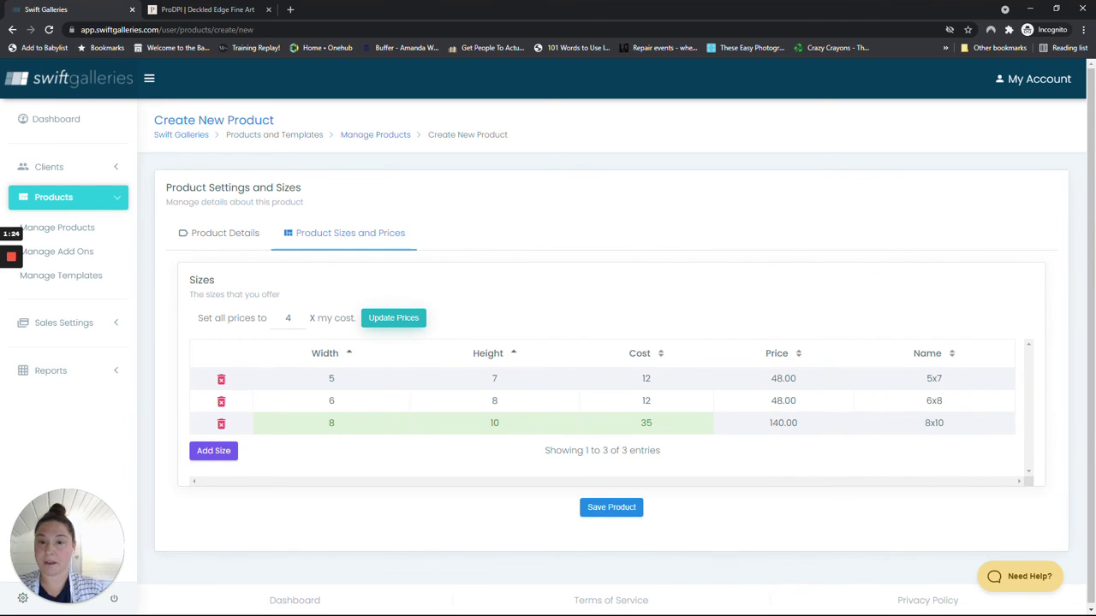
click(604, 515)
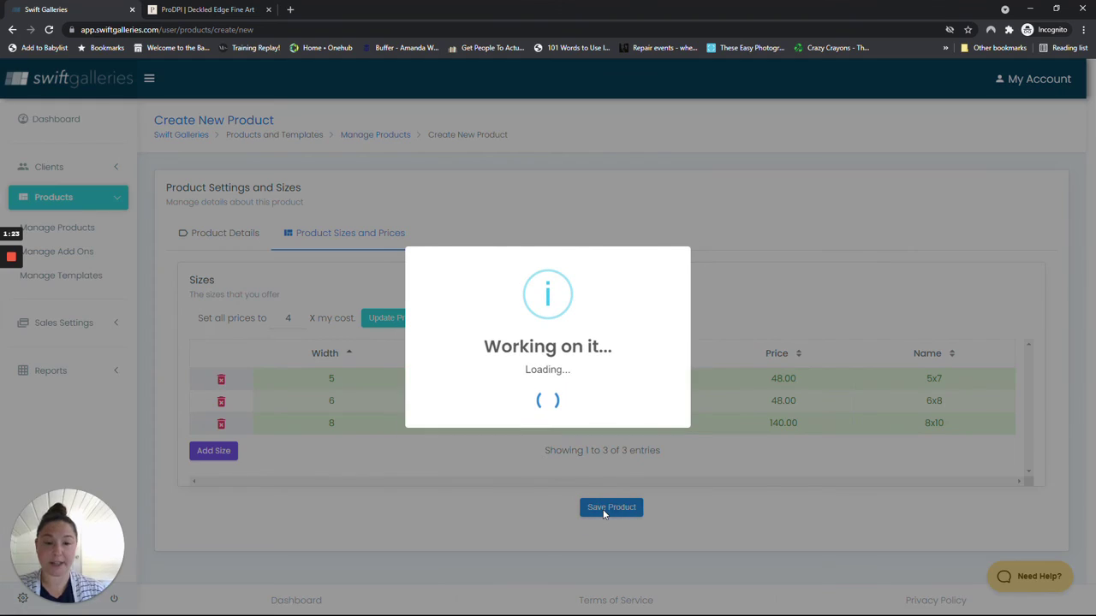